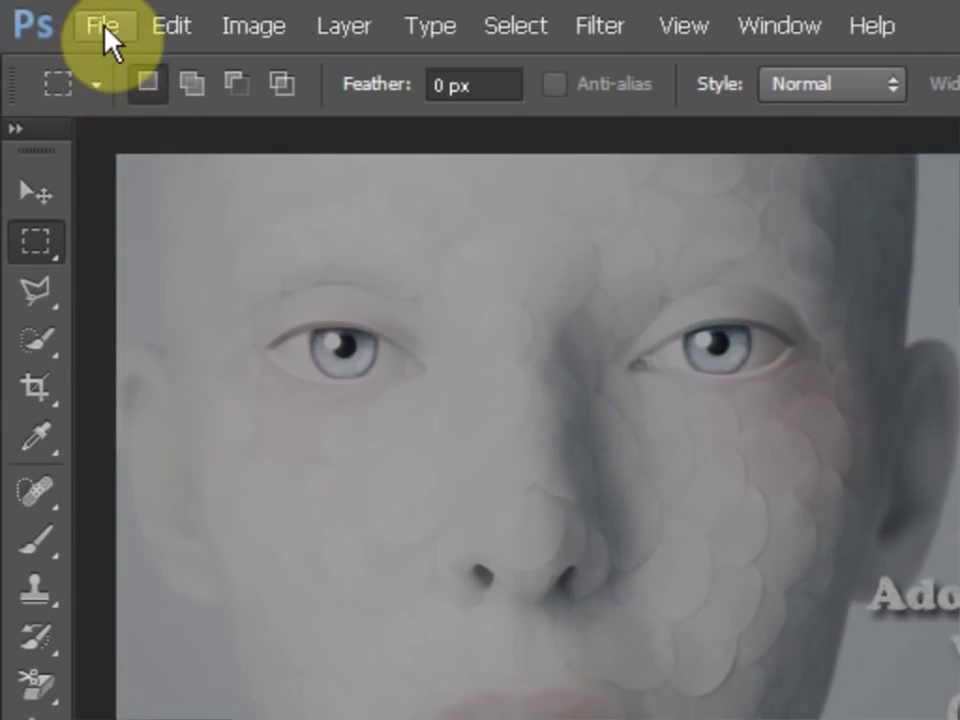
# Start a new document and choose the Default Photoshop Size preset.
pyautogui.click(104, 25)
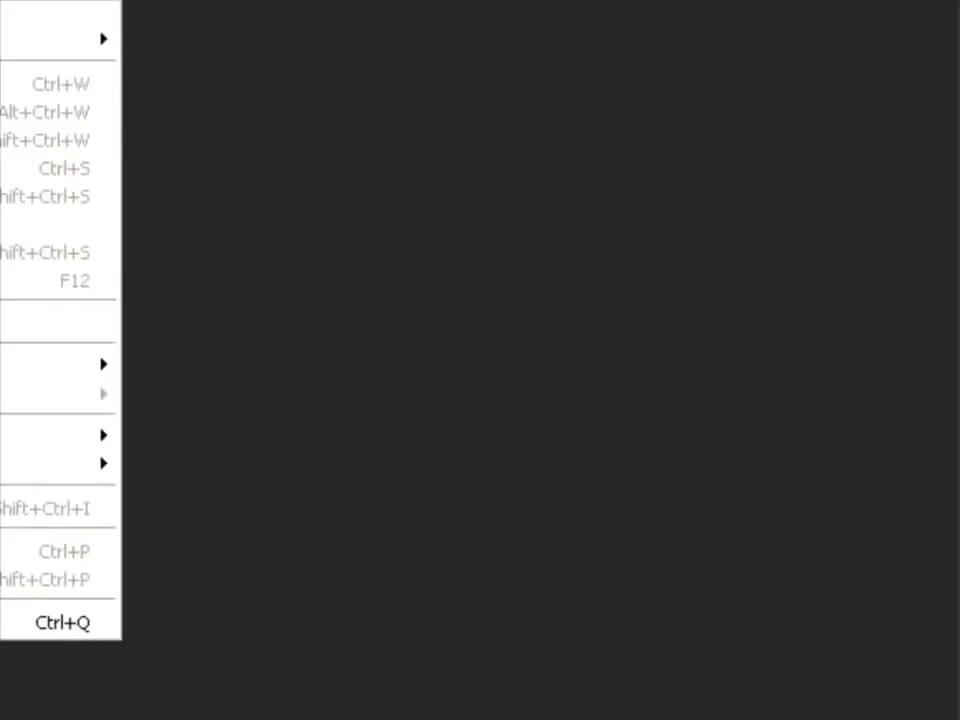
pyautogui.hotkey('ctrl', 'n')
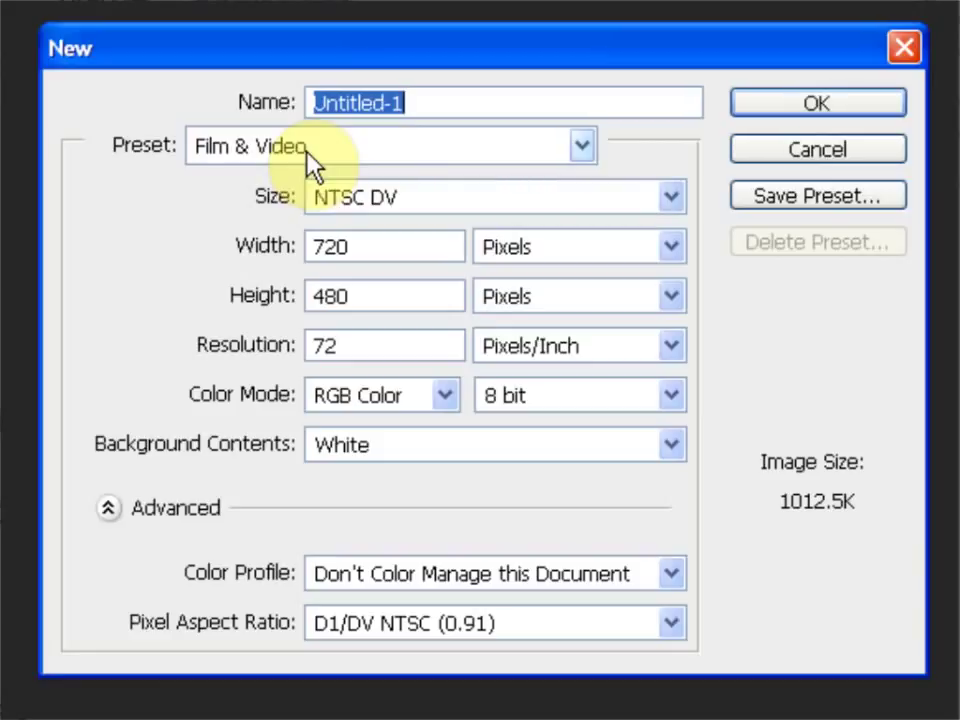
pyautogui.click(585, 150)
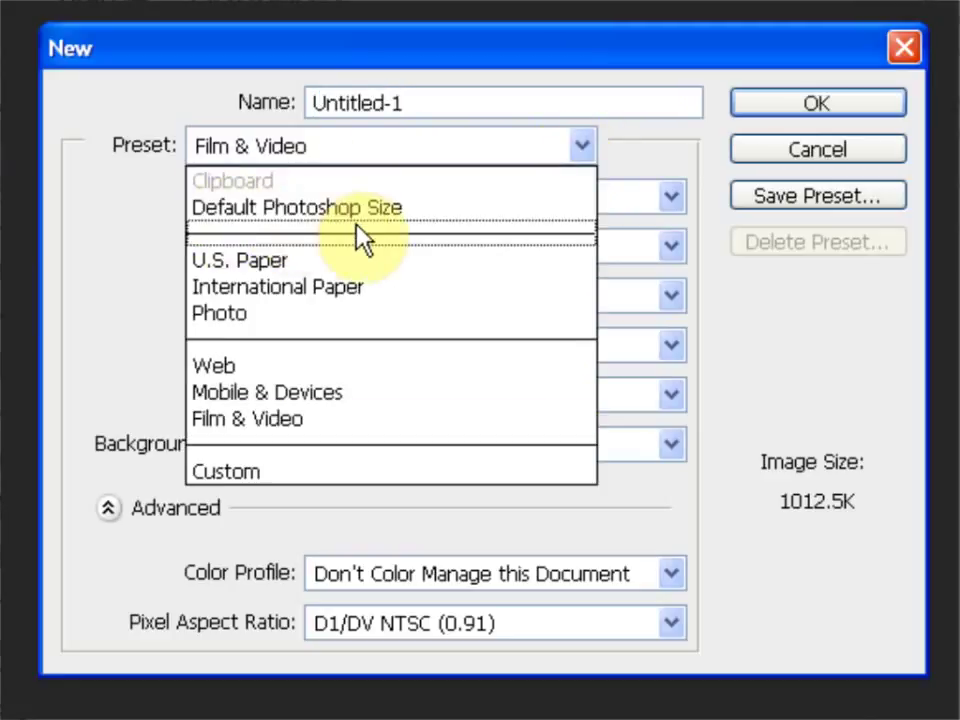
pyautogui.click(316, 210)
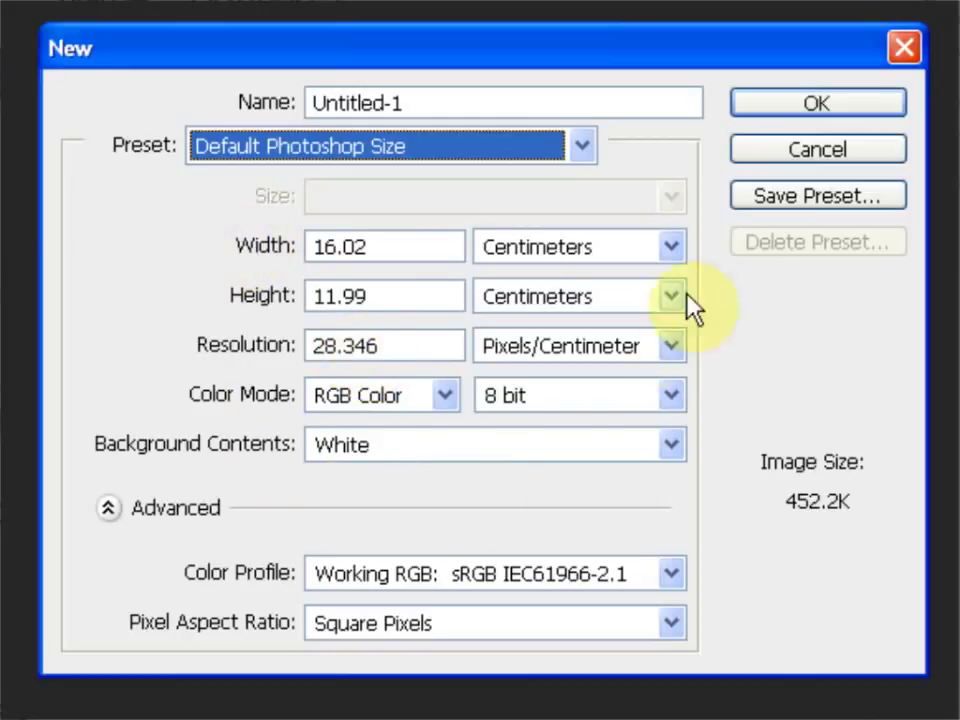
pyautogui.click(171, 491)
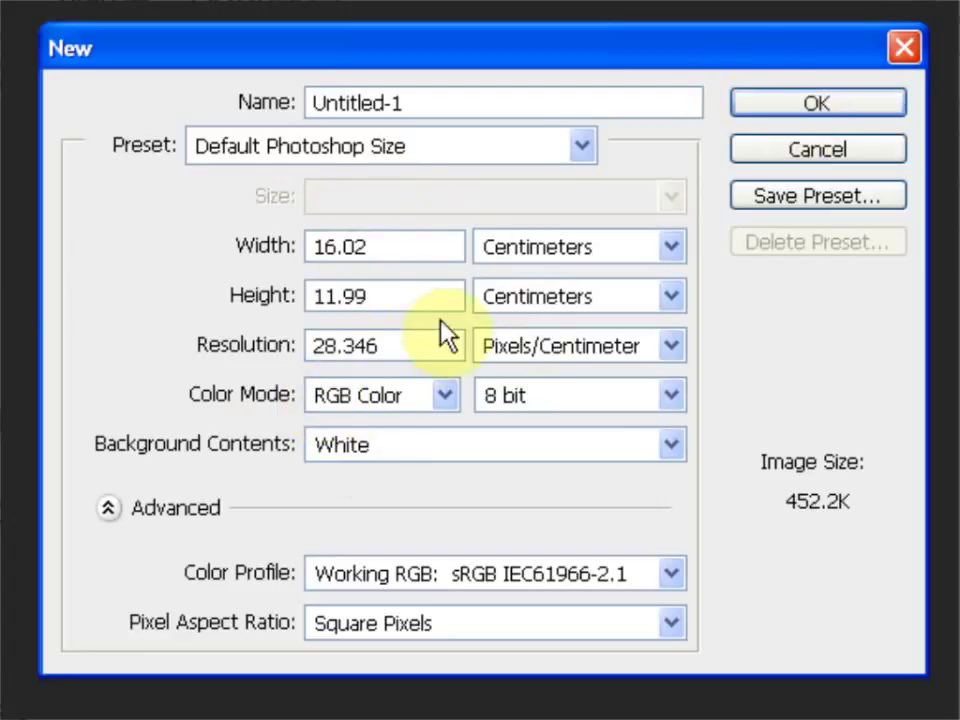
# Switch the new document to the U.S. Paper preset in Letter size.
pyautogui.click(583, 148)
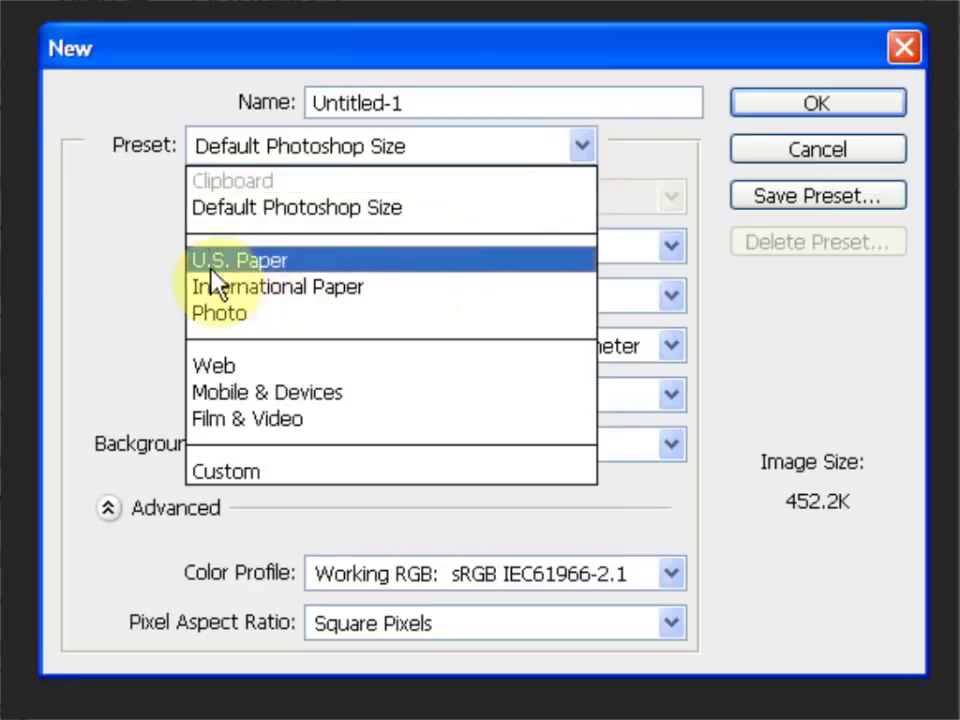
pyautogui.click(240, 263)
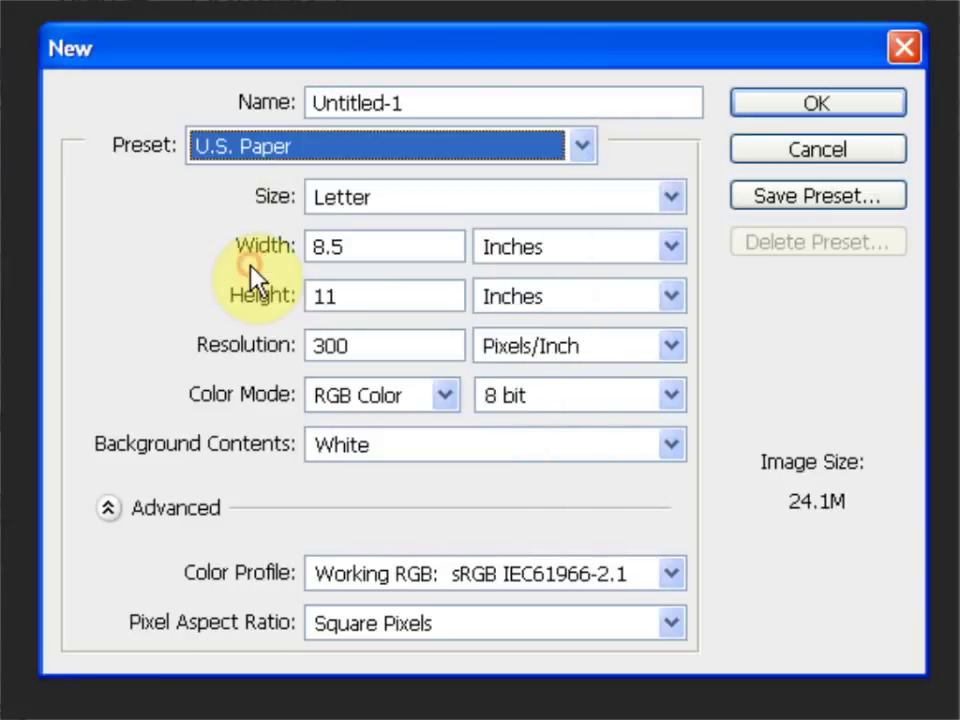
pyautogui.click(373, 215)
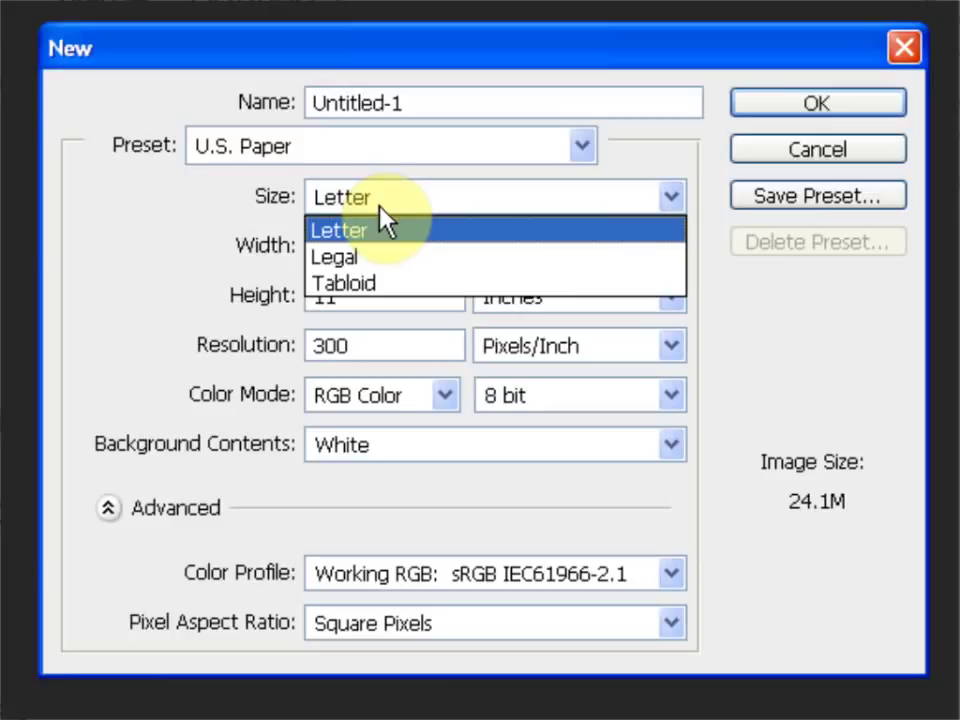
pyautogui.click(364, 232)
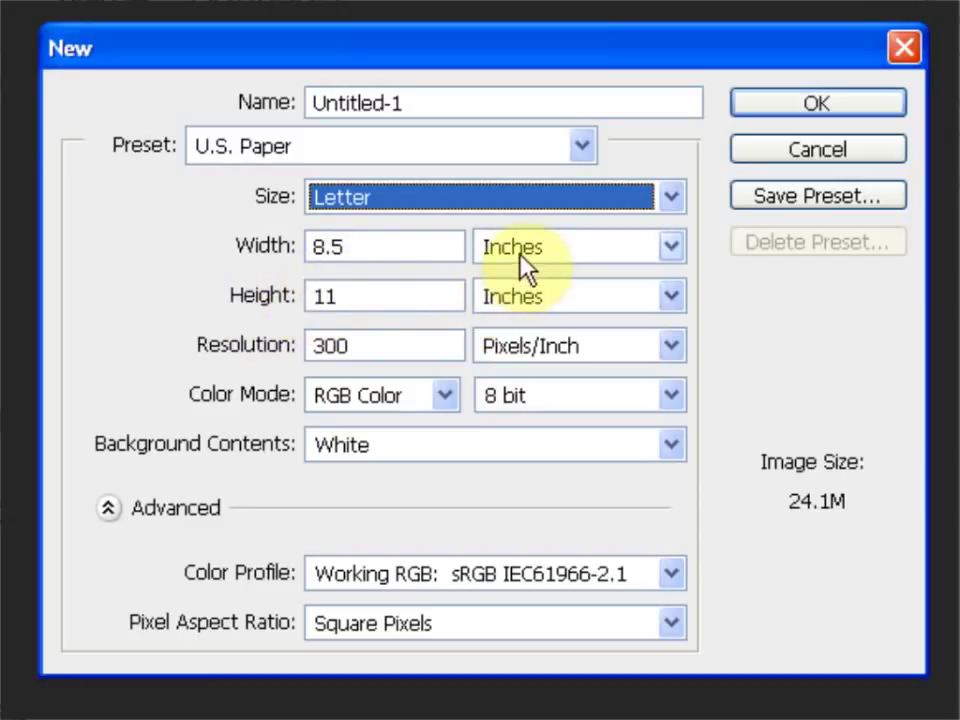
# View the available width units and change the U.S. Paper size to Legal.
pyautogui.click(671, 246)
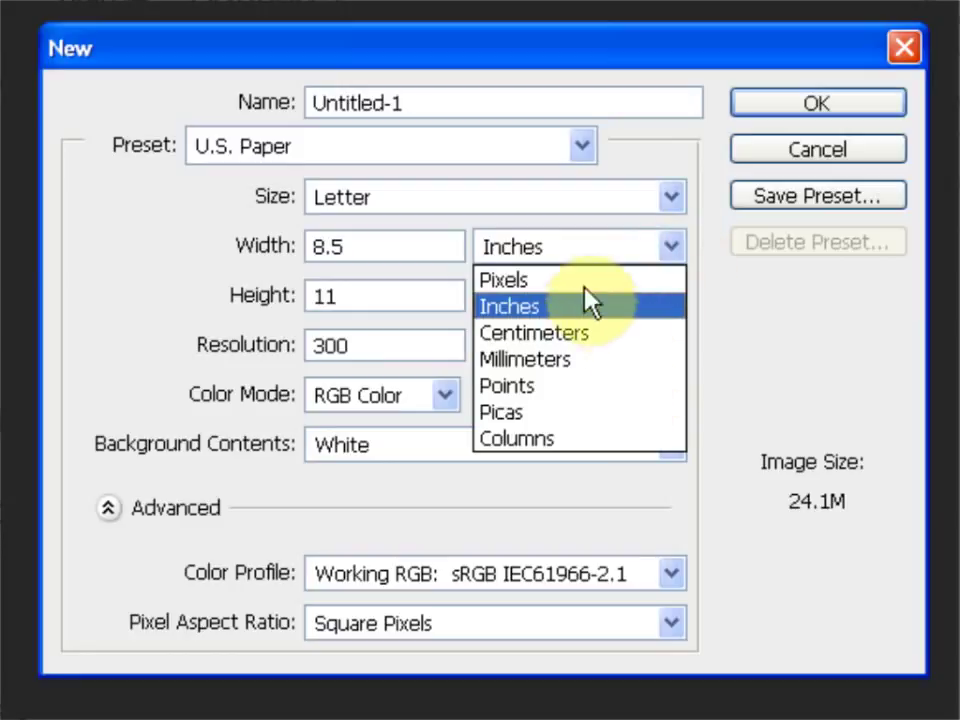
pyautogui.click(716, 297)
pyautogui.click(669, 197)
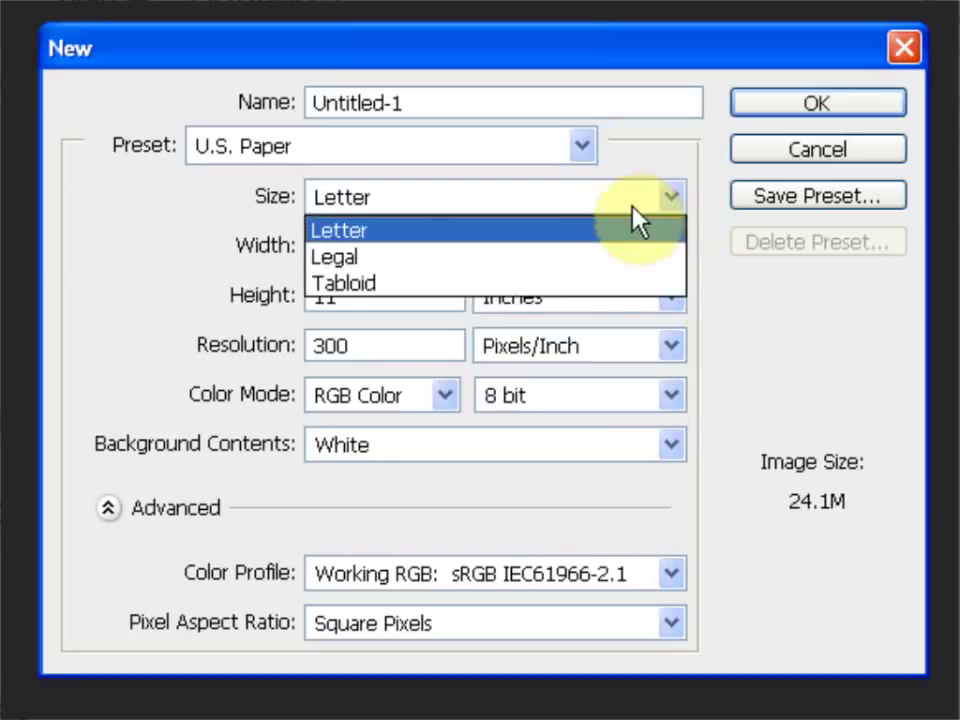
pyautogui.click(345, 258)
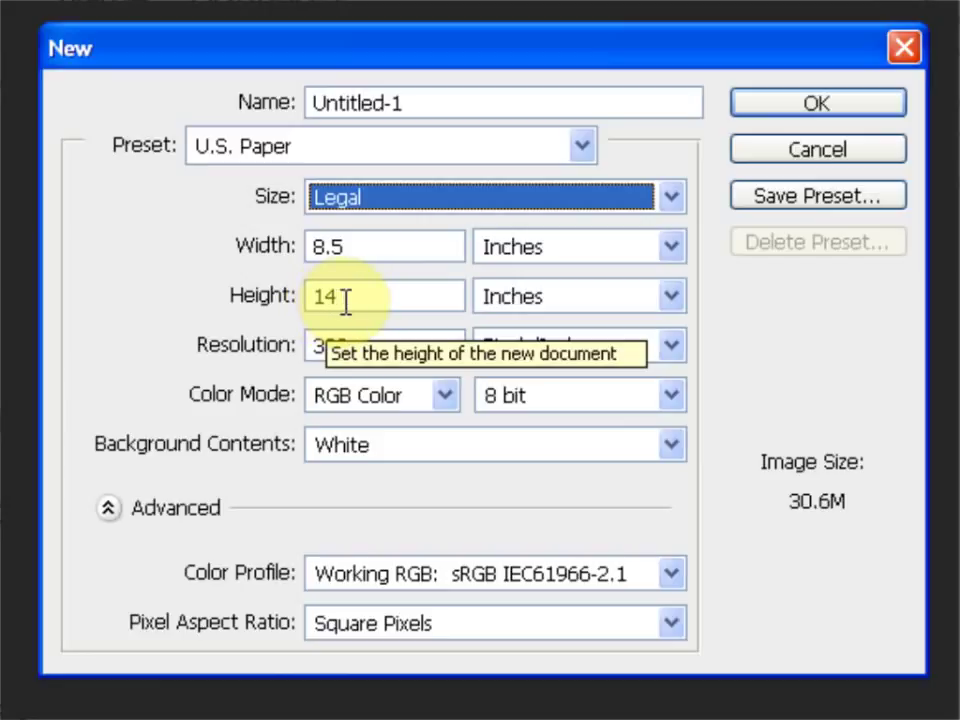
# Switch to the Photo preset and view its landscape and portrait sizes.
pyautogui.click(586, 148)
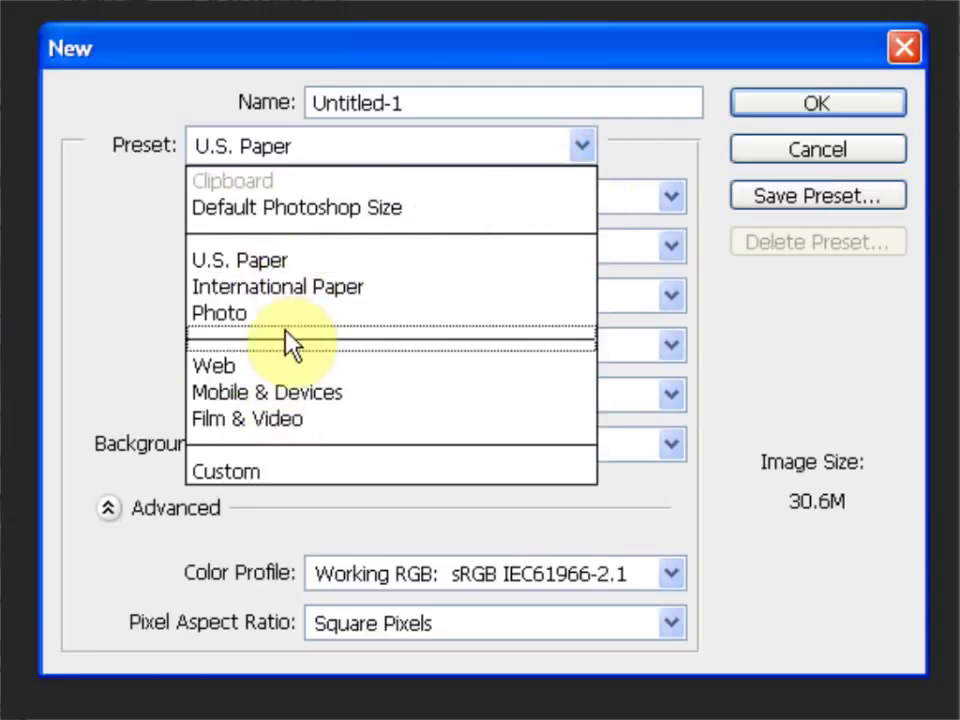
pyautogui.click(232, 316)
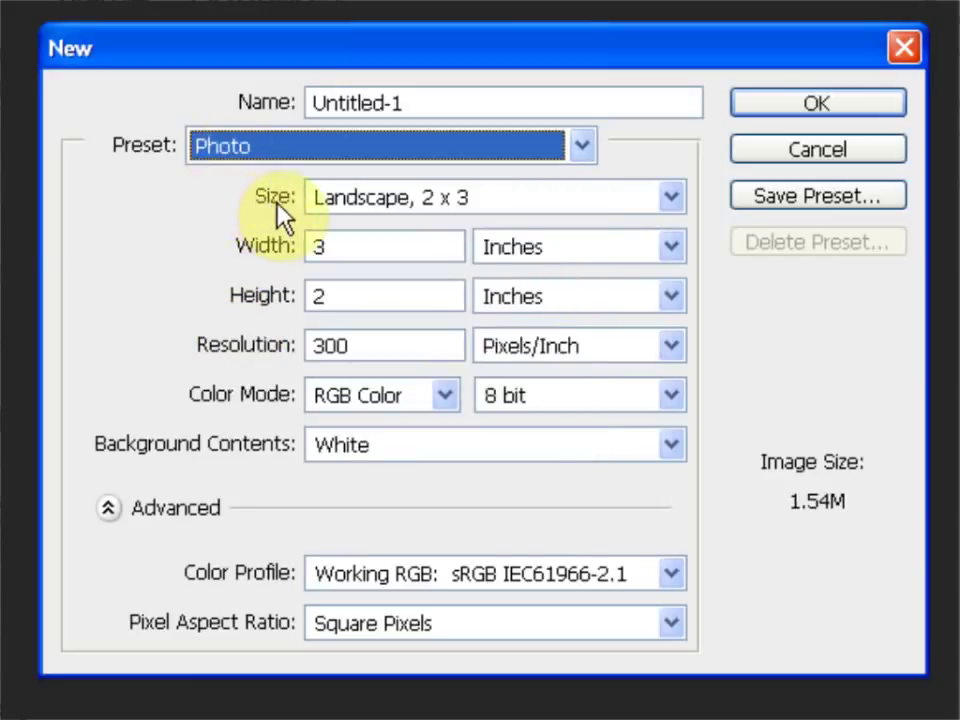
pyautogui.click(677, 202)
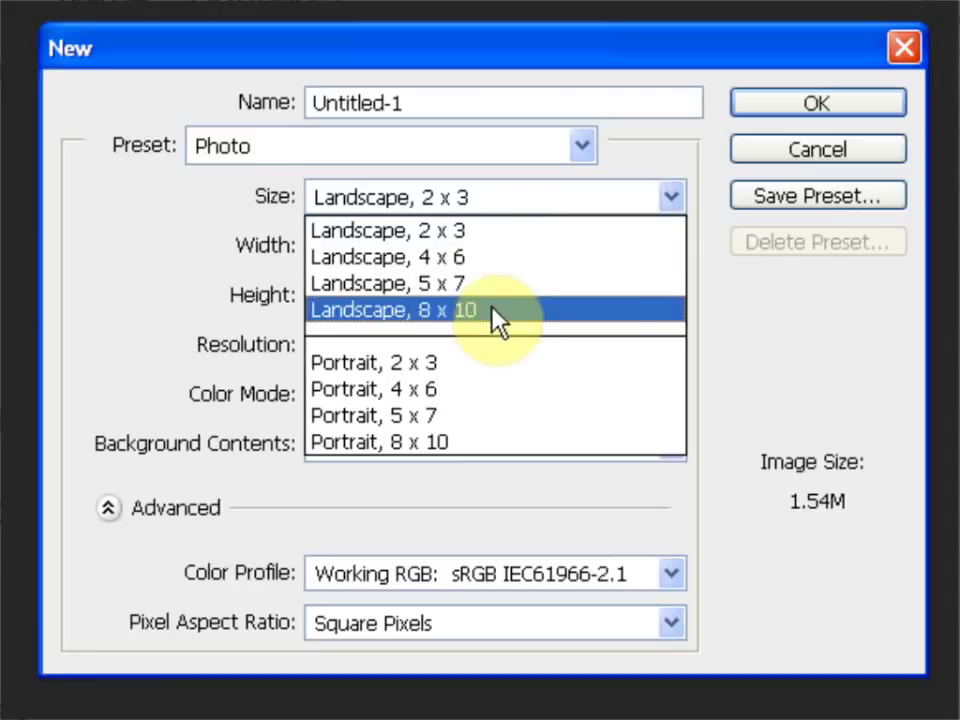
pyautogui.click(630, 159)
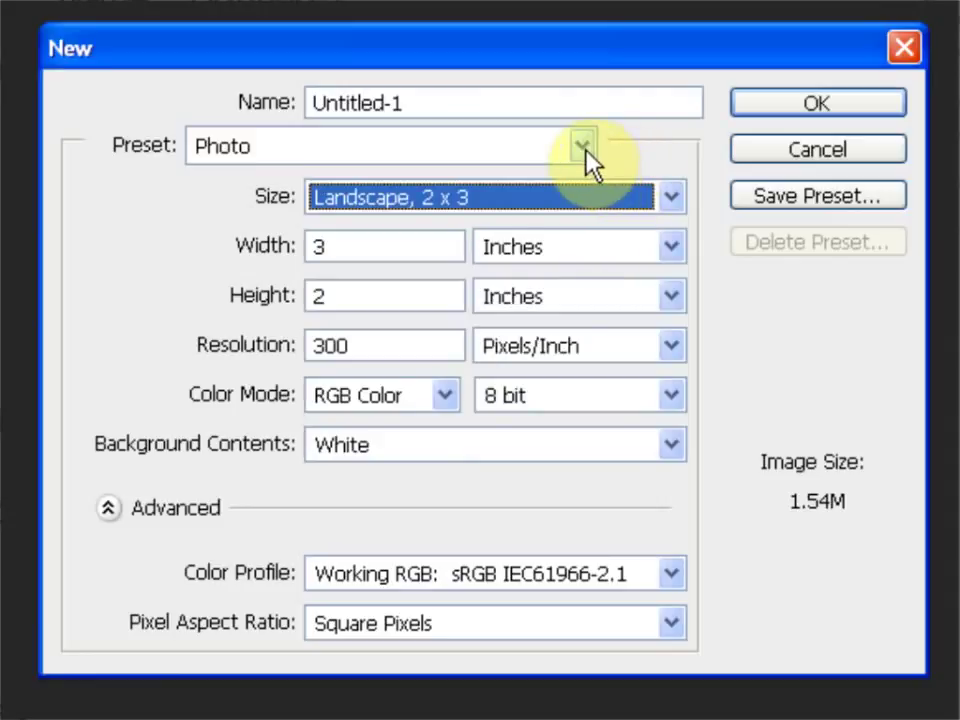
# Switch to the Web preset and set its size to 1600 x 1200.
pyautogui.click(584, 148)
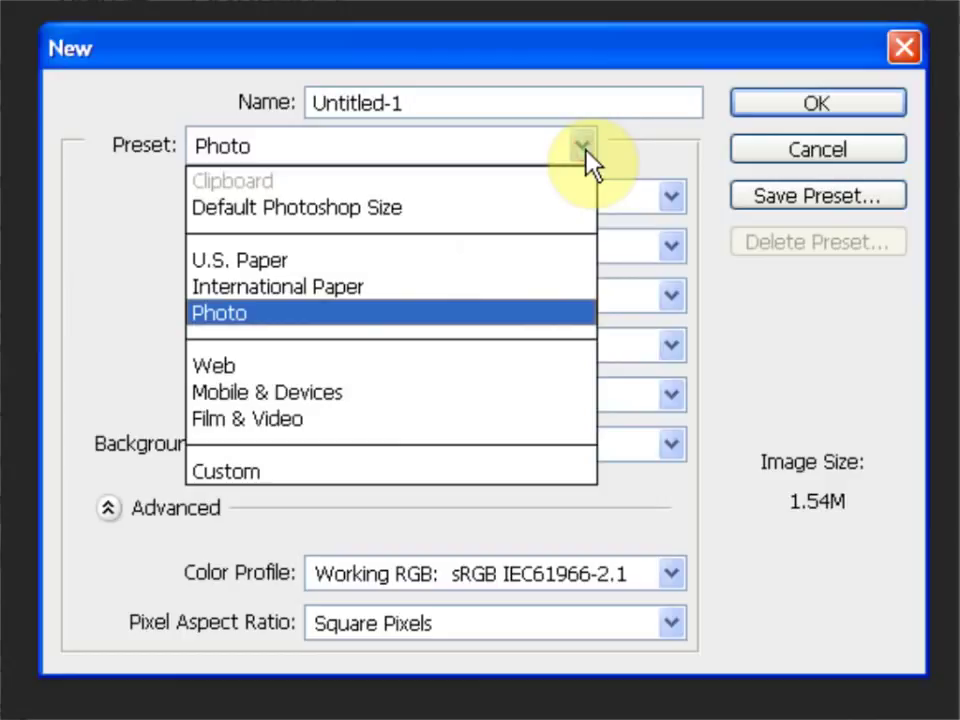
pyautogui.click(241, 372)
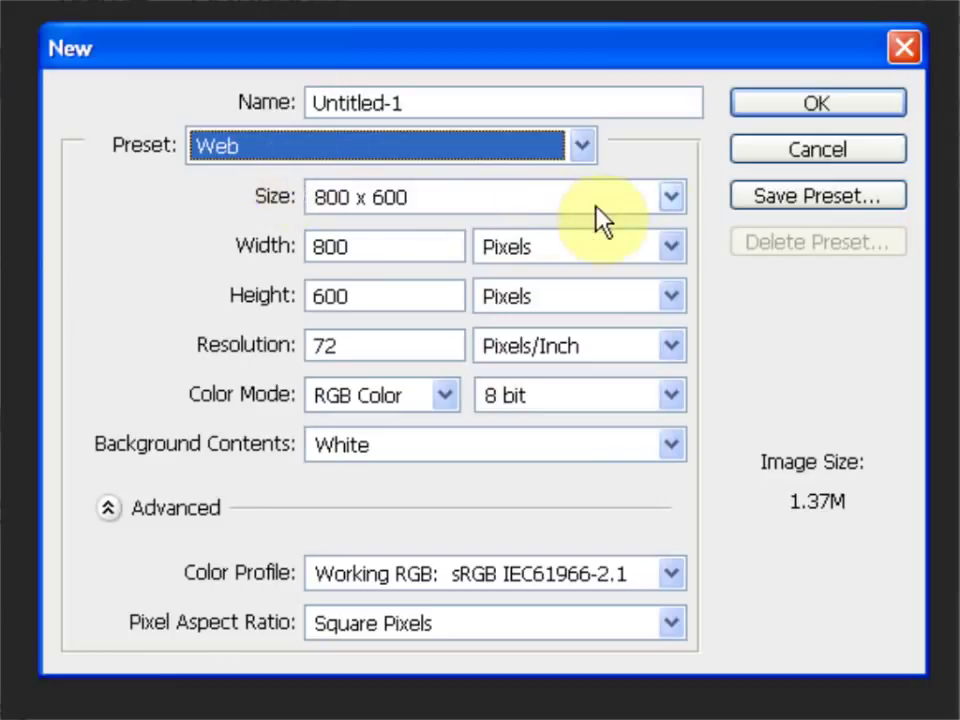
pyautogui.click(672, 198)
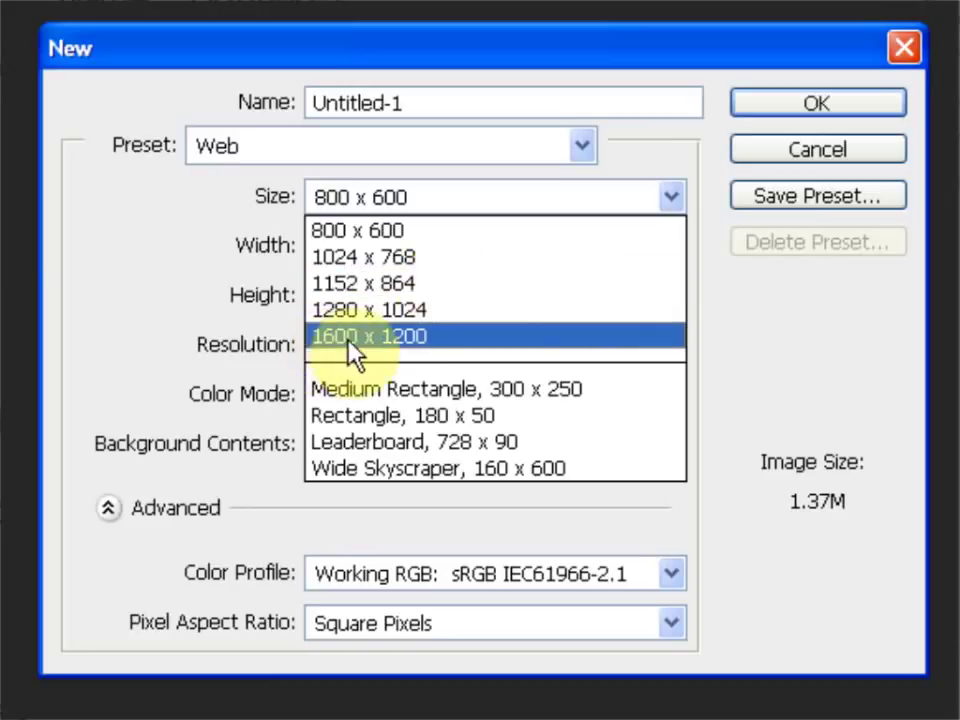
pyautogui.click(392, 342)
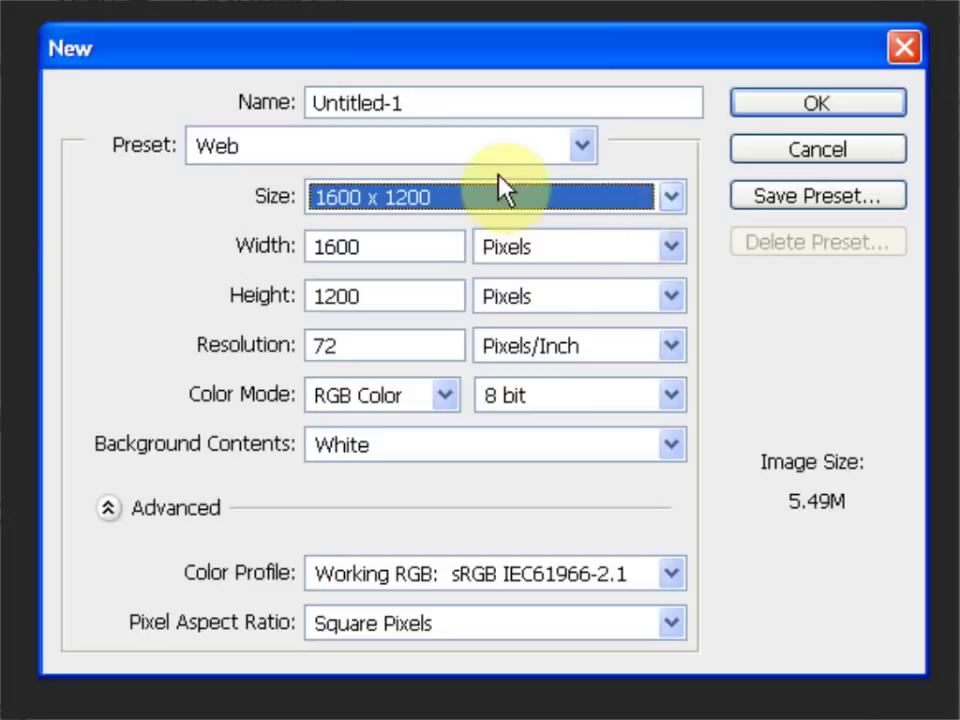
# Switch to the Mobile & Devices preset and set its size to 720 x 1280.
pyautogui.click(584, 152)
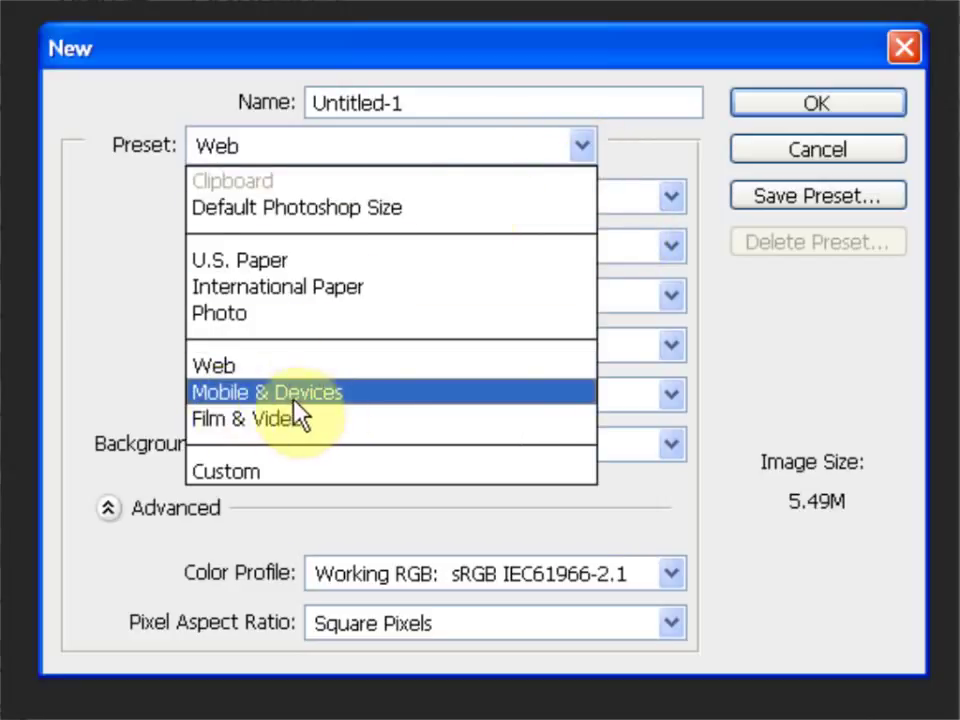
pyautogui.click(323, 396)
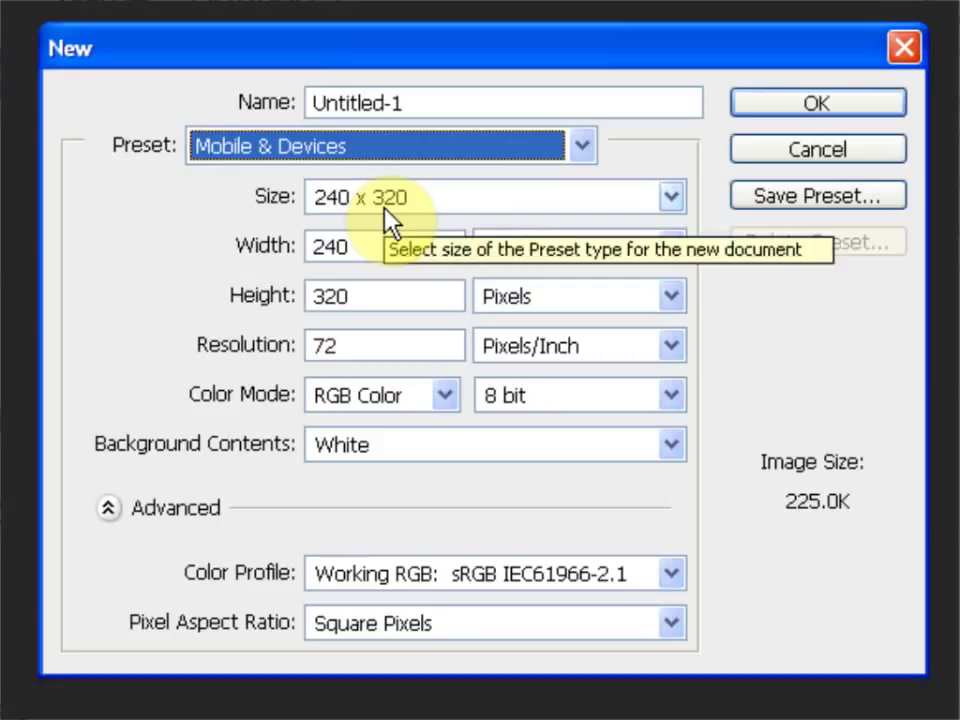
pyautogui.click(676, 200)
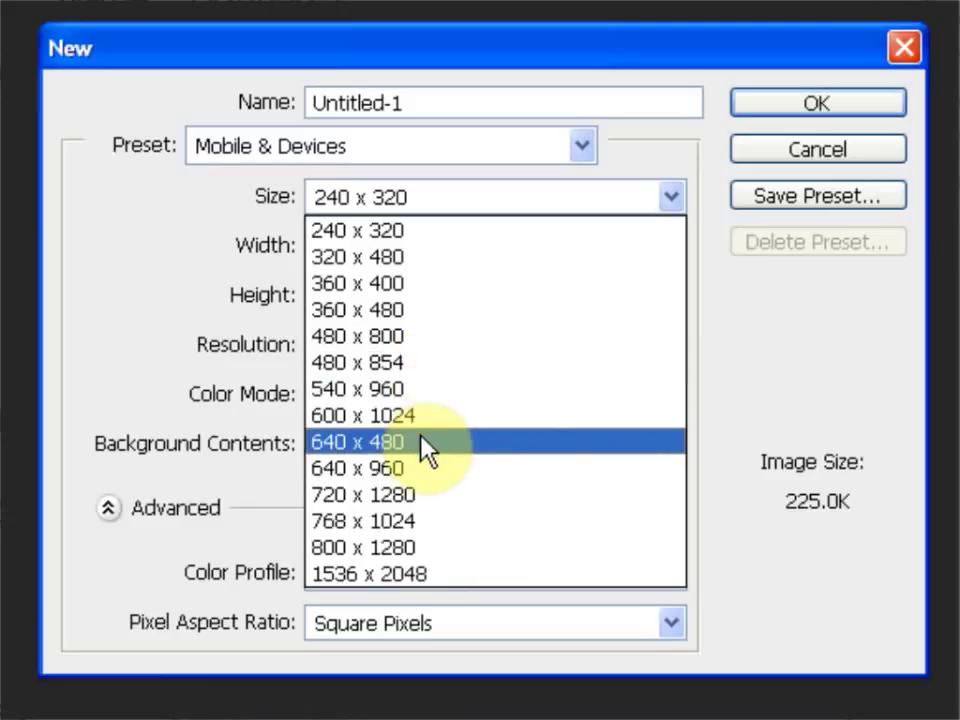
pyautogui.click(426, 494)
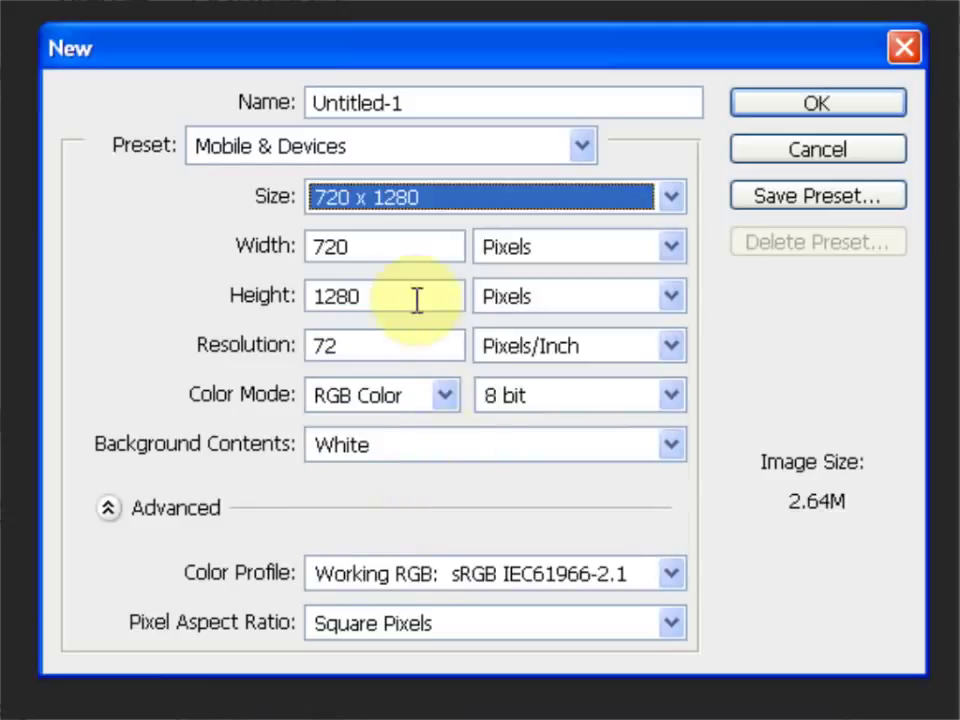
# Switch to the Film & Video preset and view its available sizes, keeping NTSC DV.
pyautogui.click(587, 153)
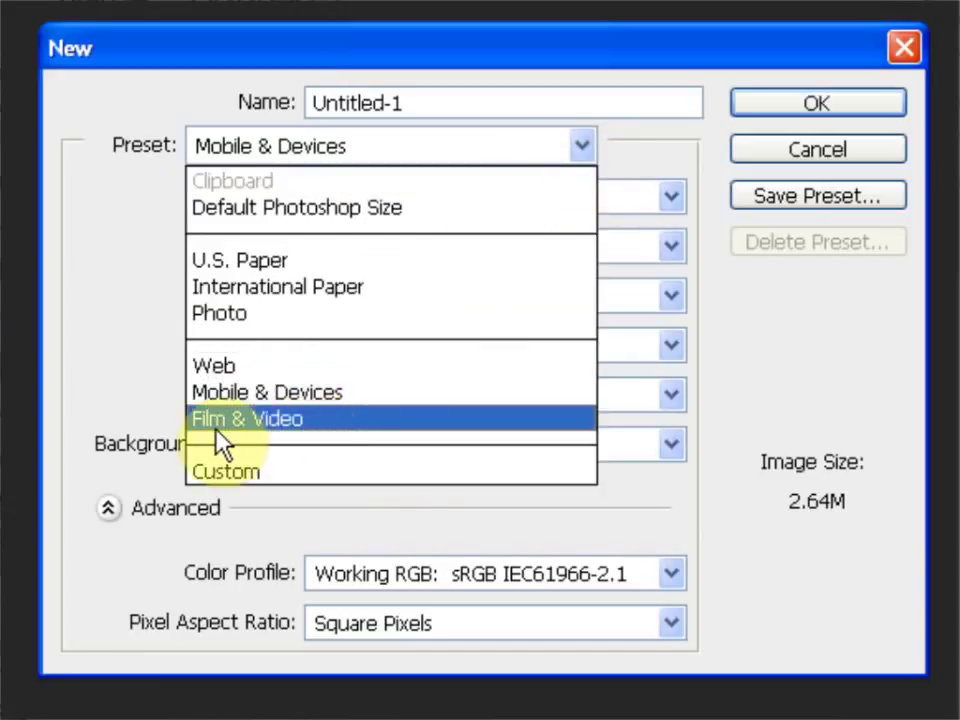
pyautogui.click(272, 425)
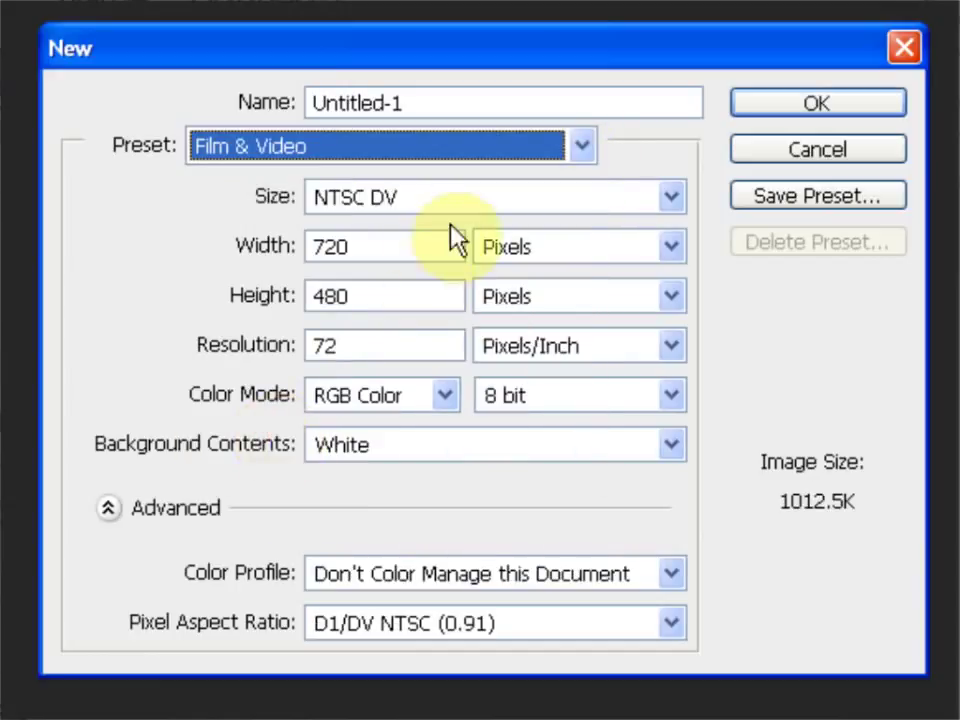
pyautogui.click(669, 200)
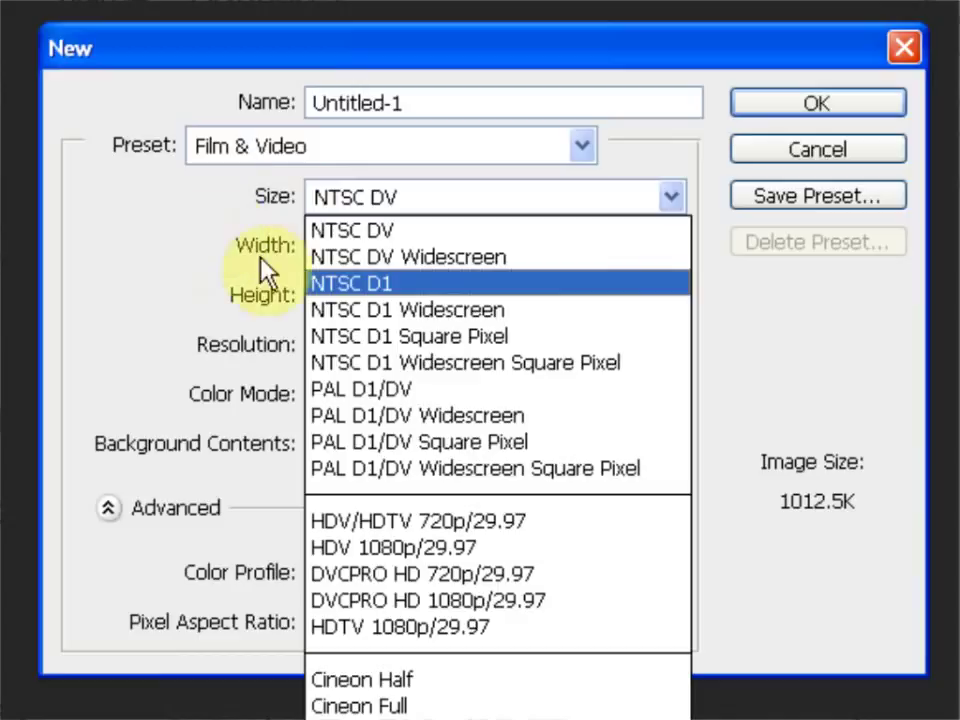
pyautogui.click(195, 258)
# Switch the new document's preset to Custom for entering its own width and height.
pyautogui.click(586, 148)
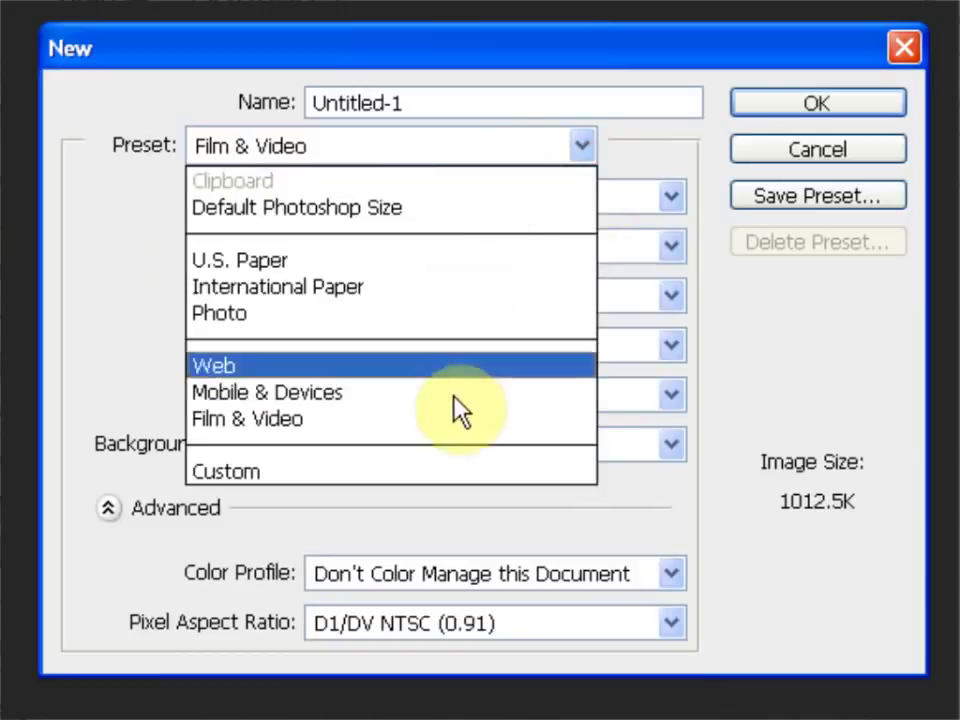
pyautogui.click(231, 478)
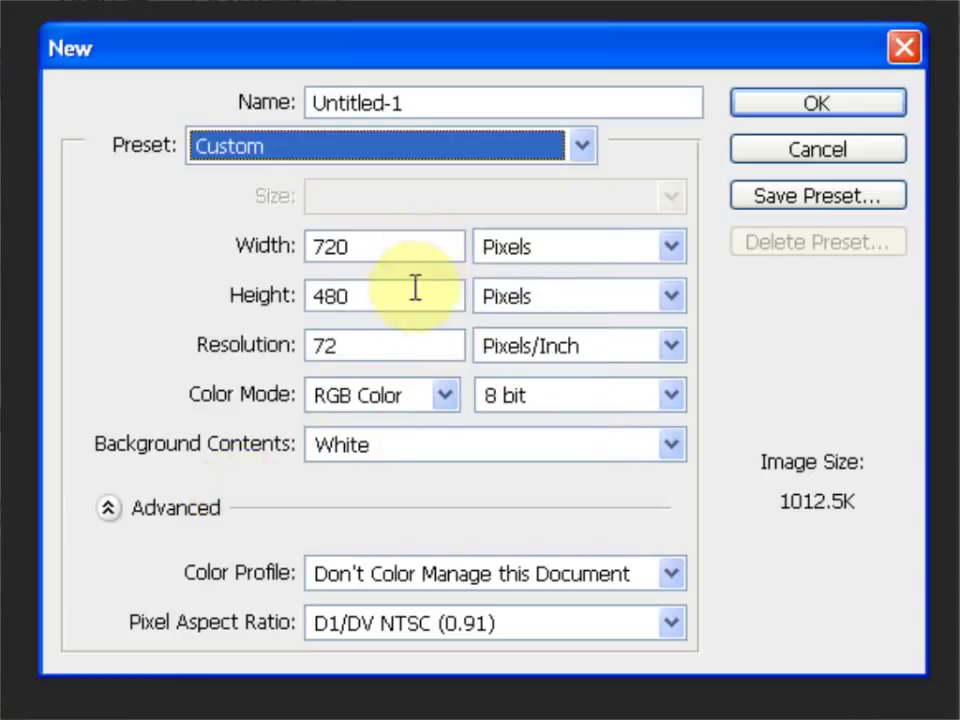
pyautogui.click(354, 245)
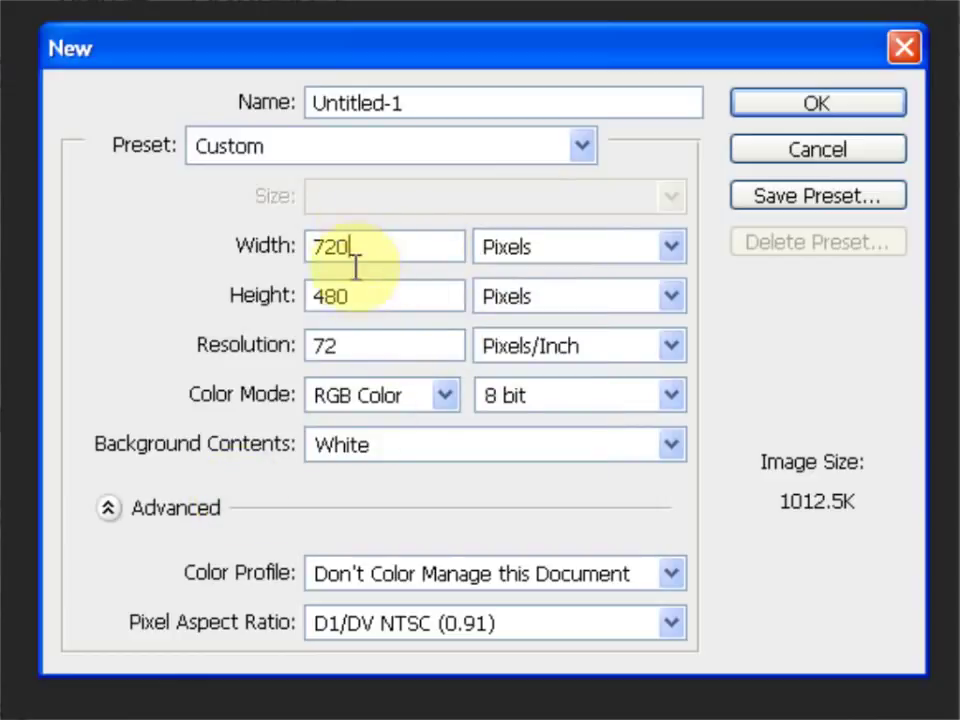
pyautogui.click(358, 296)
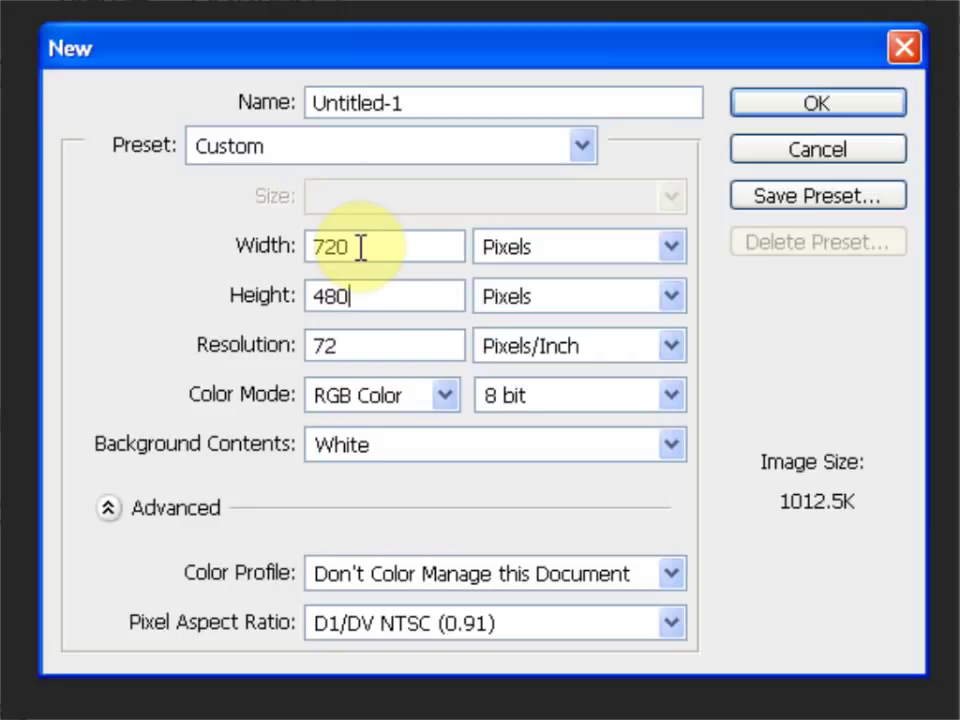
# Set the custom document's width to 2 and height to 3, and change the dimension units to inches.
pyautogui.click(361, 247)
pyautogui.press('BackSpace')
pyautogui.press('BackSpace')
pyautogui.press('BackSpace')
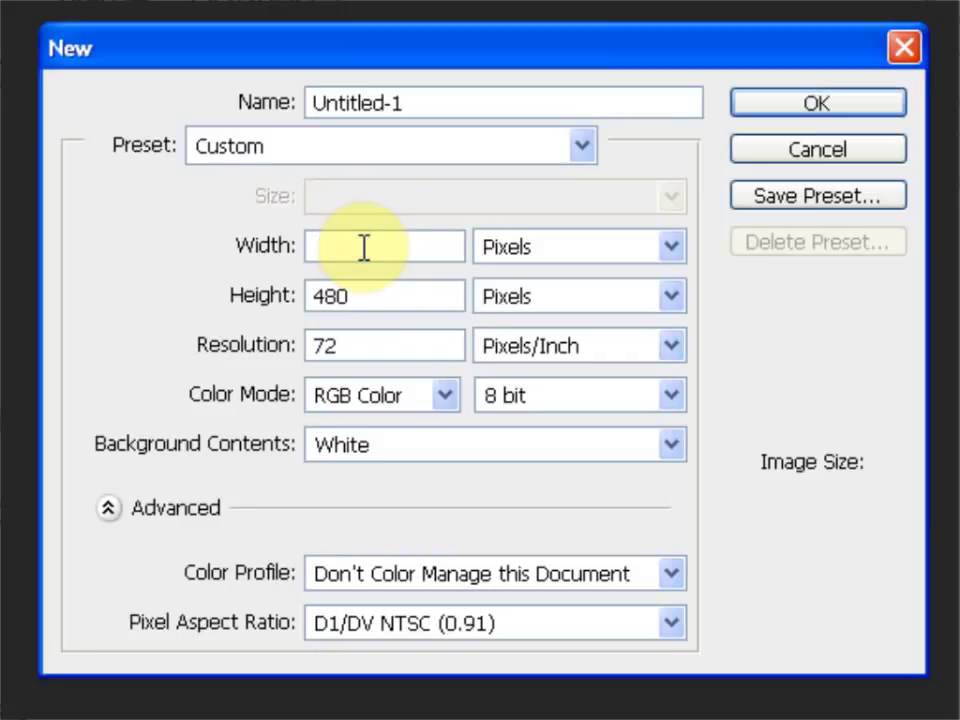
pyautogui.write('2')
pyautogui.doubleClick(364, 298)
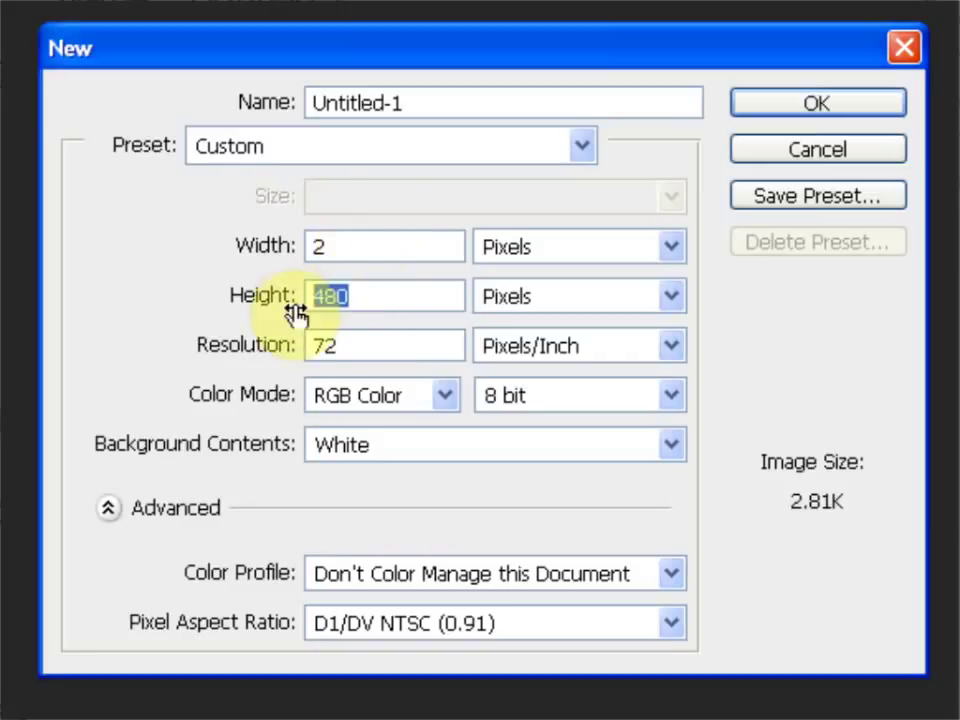
pyautogui.write('3')
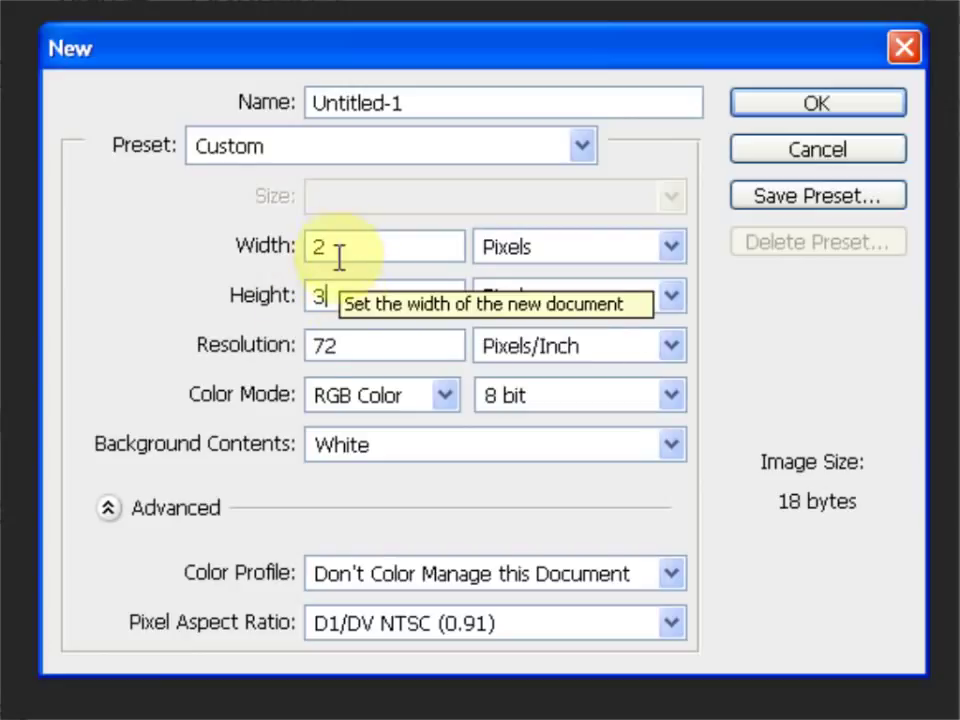
pyautogui.click(668, 250)
pyautogui.click(580, 306)
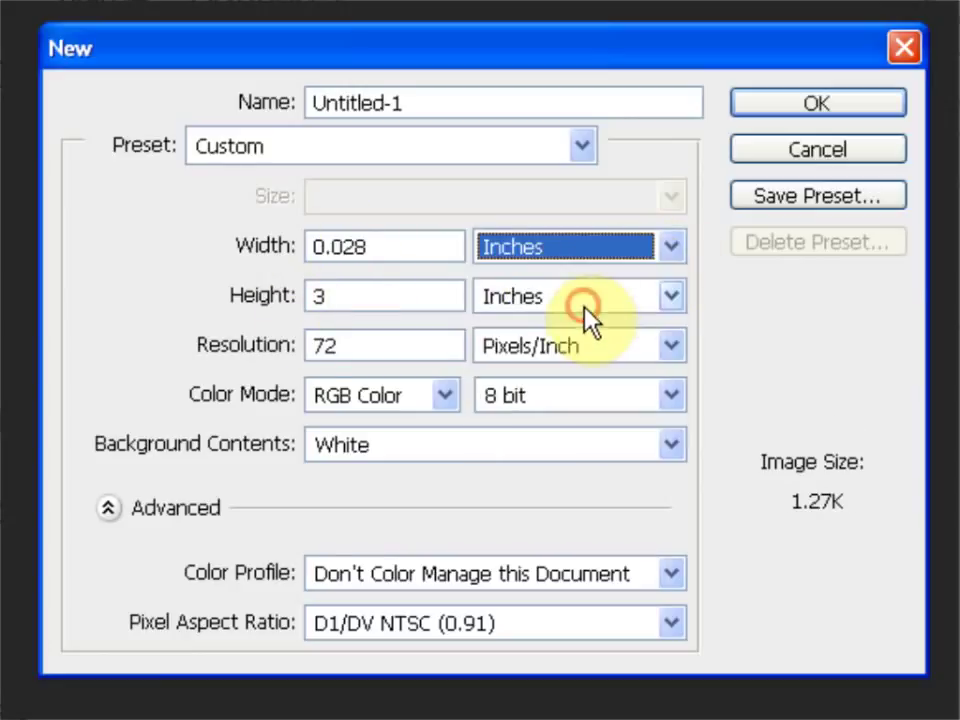
# Keep the height unit in inches and set the custom document's width to 2 inches.
pyautogui.click(662, 297)
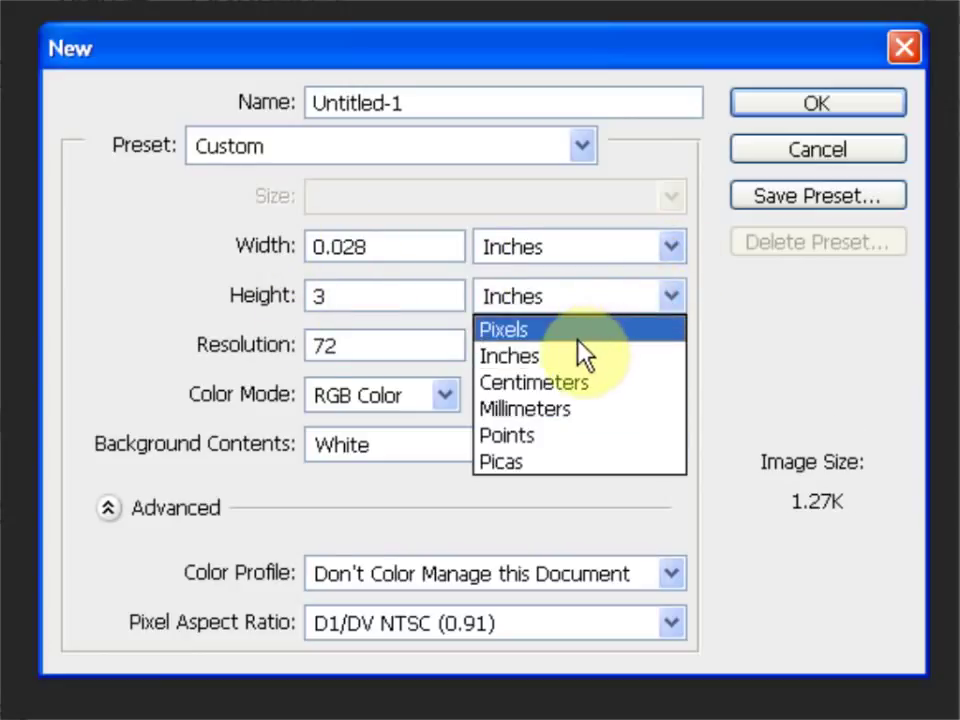
pyautogui.click(560, 357)
pyautogui.doubleClick(310, 250)
pyautogui.write('2')
pyautogui.click(743, 322)
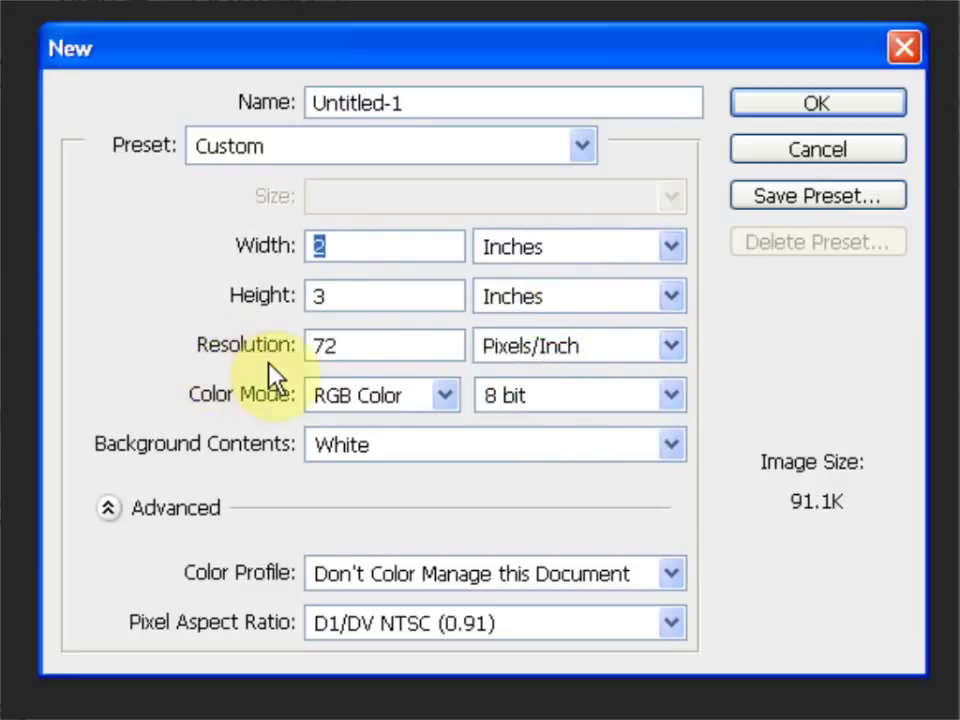
# Set the new document's resolution to 300 pixels/inch.
pyautogui.click(352, 348)
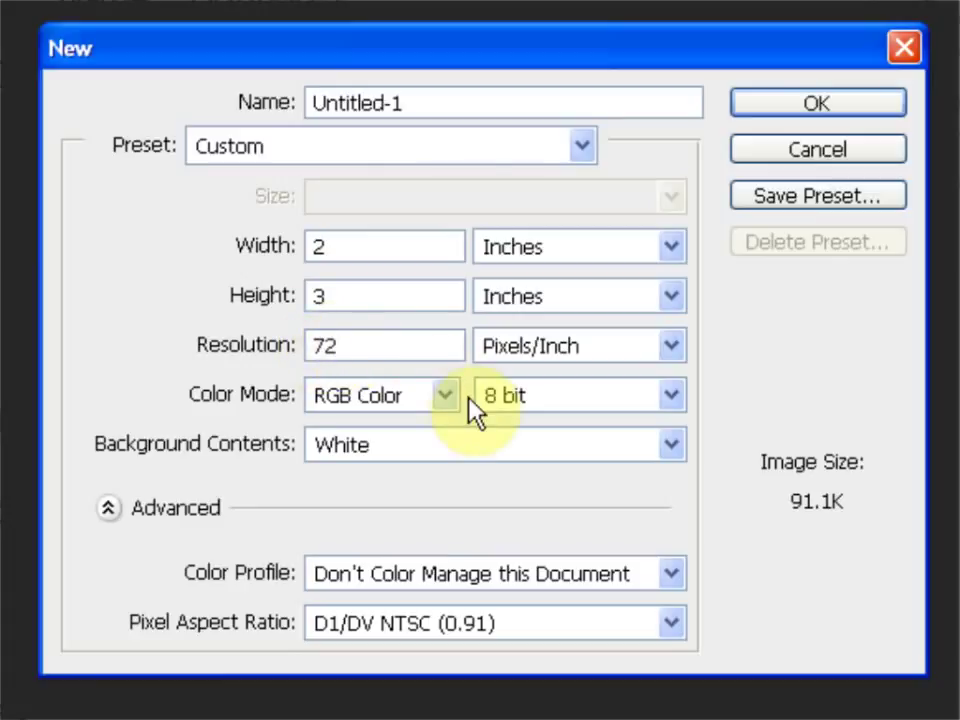
pyautogui.press('BackSpace')
pyautogui.press('BackSpace')
pyautogui.write('300')
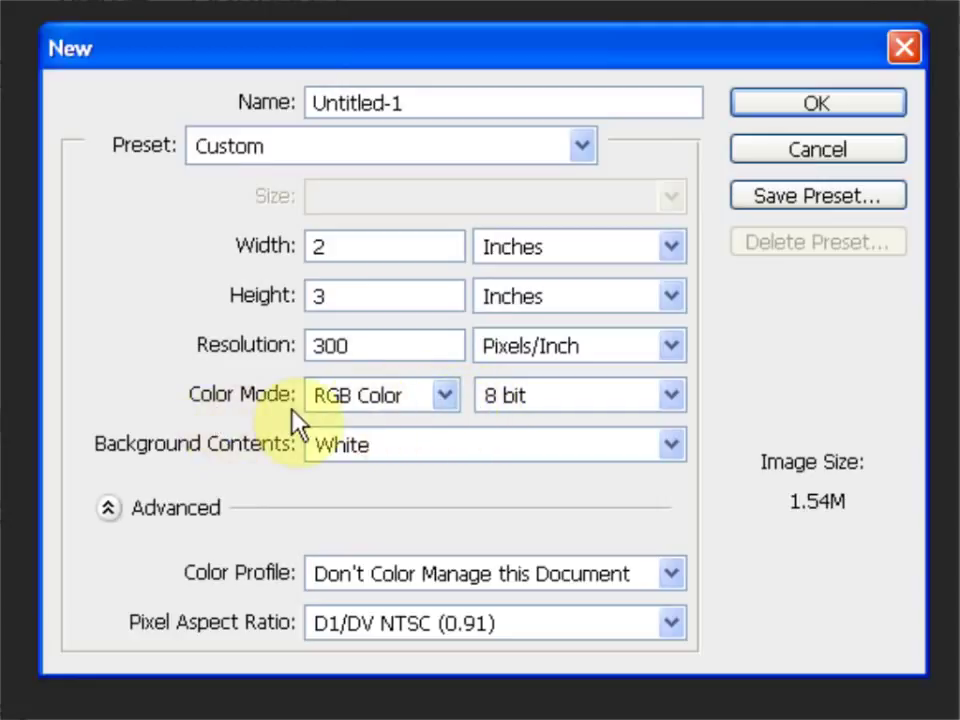
# Try the Bitmap color mode and the CMYK Color mode for the new document.
pyautogui.click(445, 395)
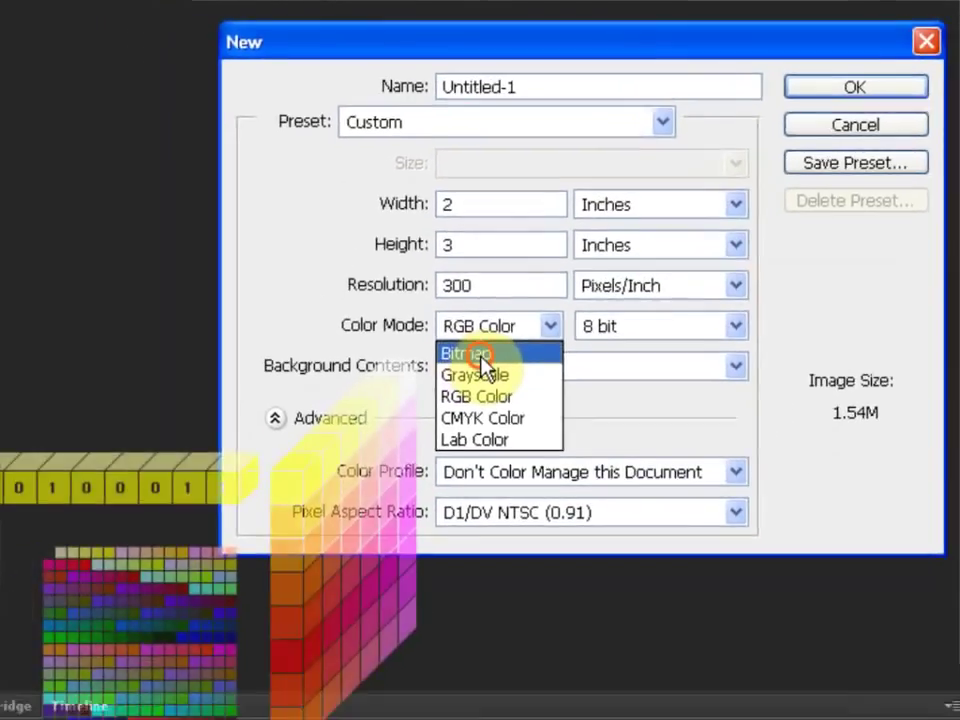
pyautogui.click(345, 429)
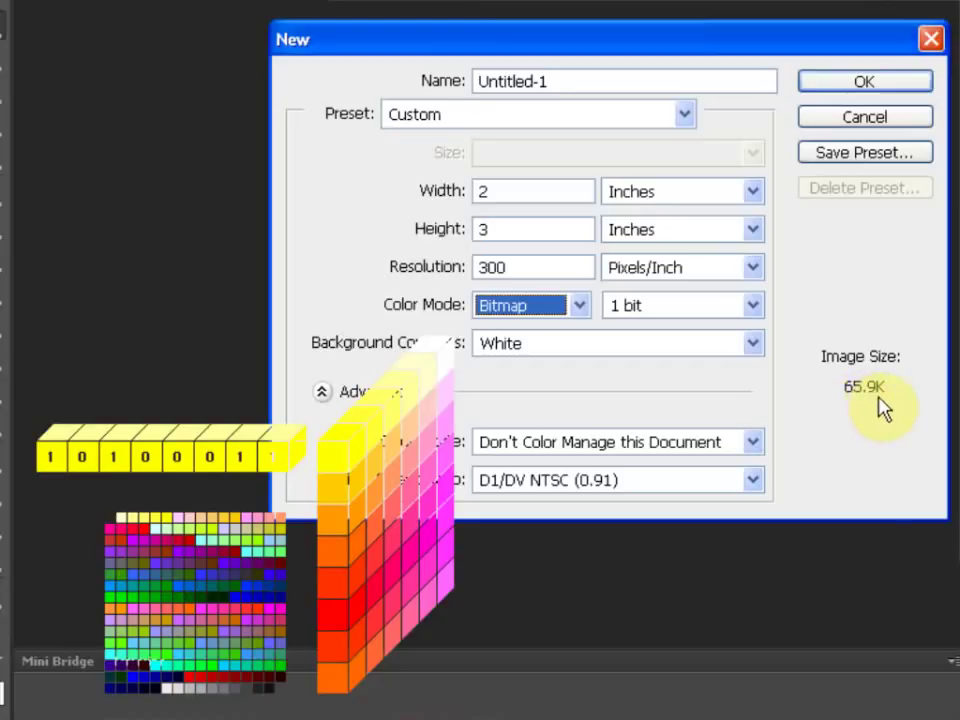
pyautogui.click(580, 307)
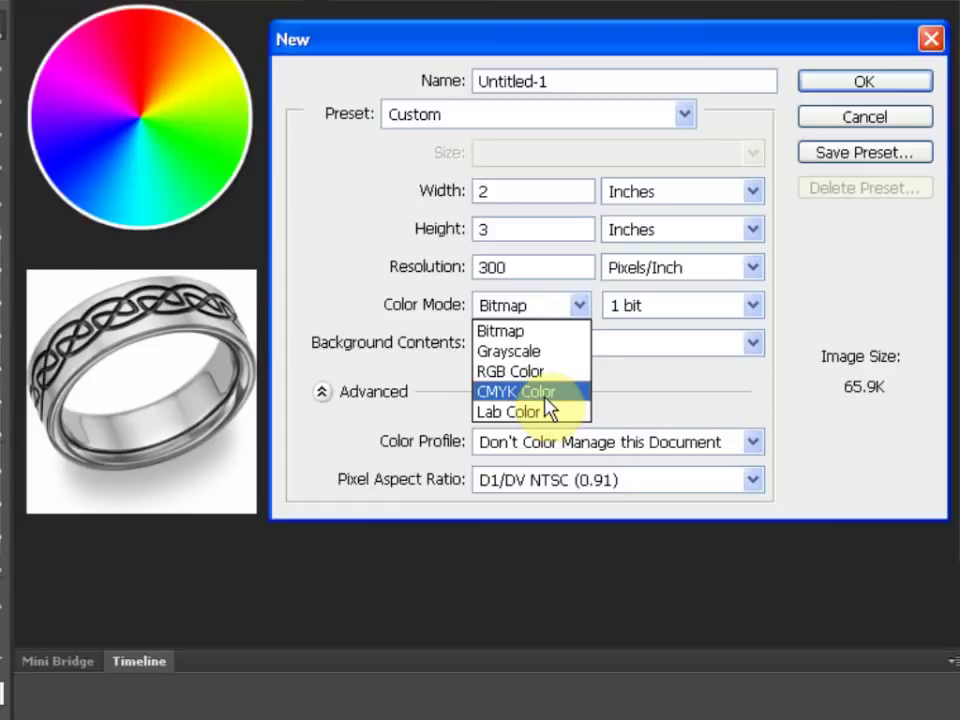
pyautogui.click(535, 392)
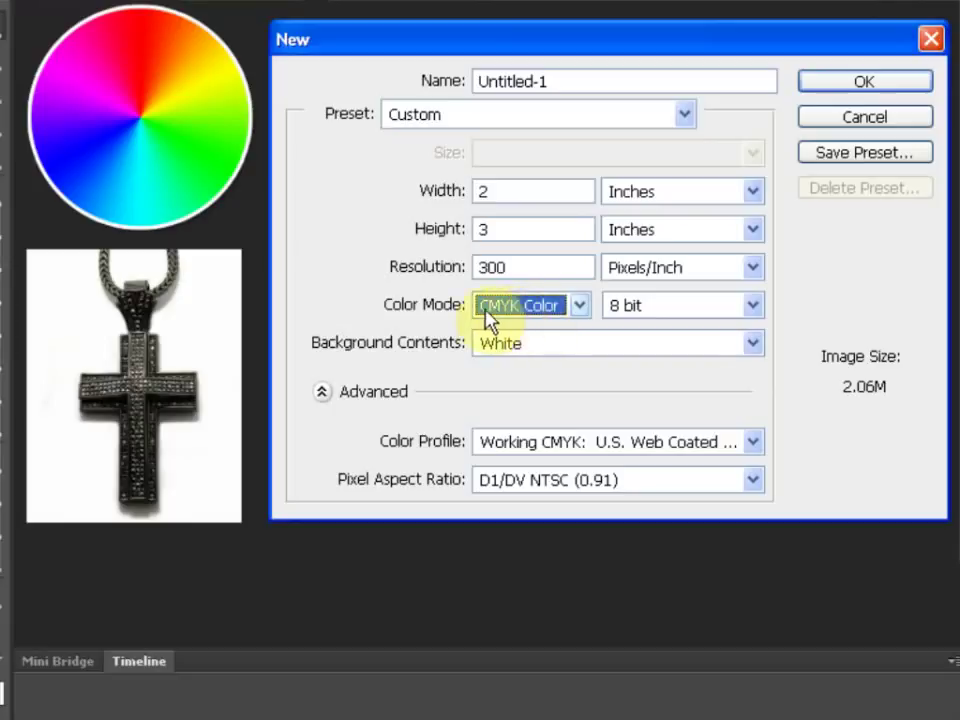
# Set the document's color mode to RGB Color and choose White as its background contents.
pyautogui.click(548, 314)
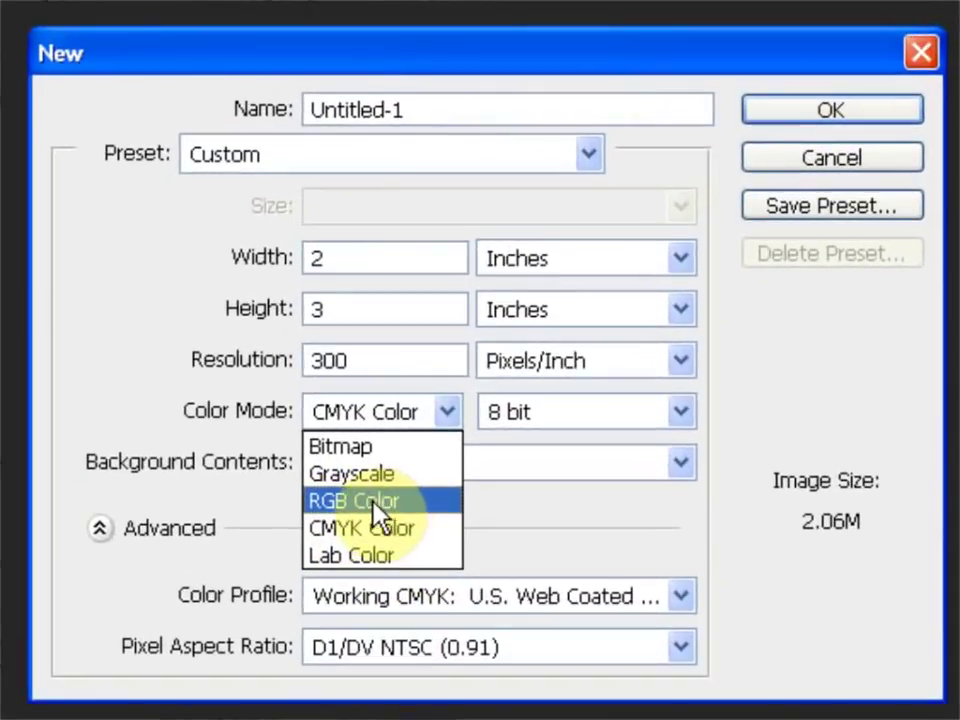
pyautogui.click(401, 482)
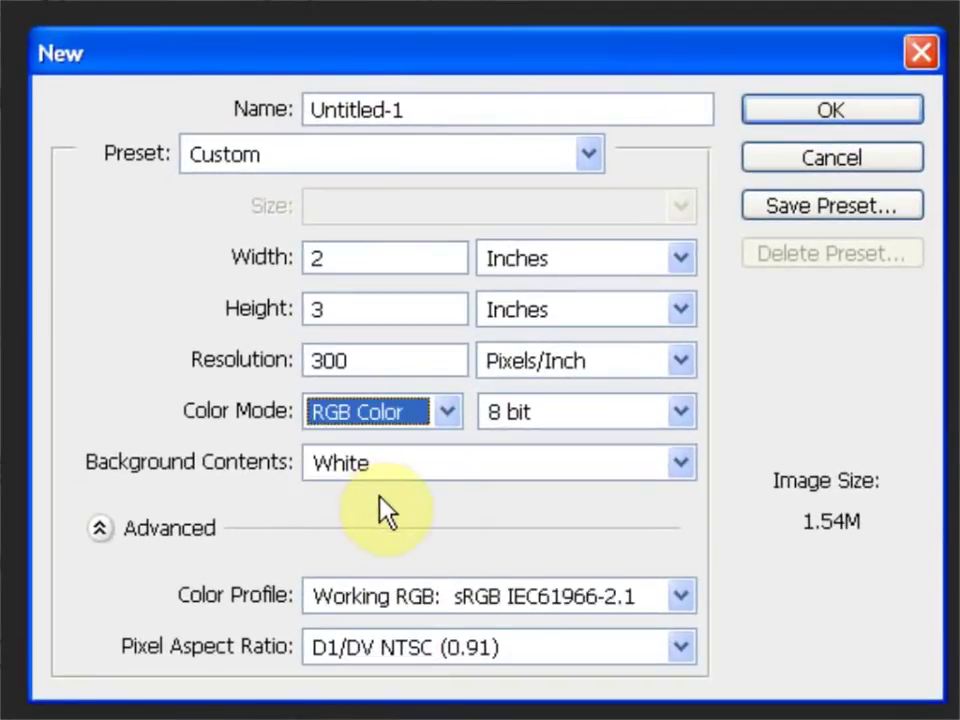
pyautogui.press('Tab')
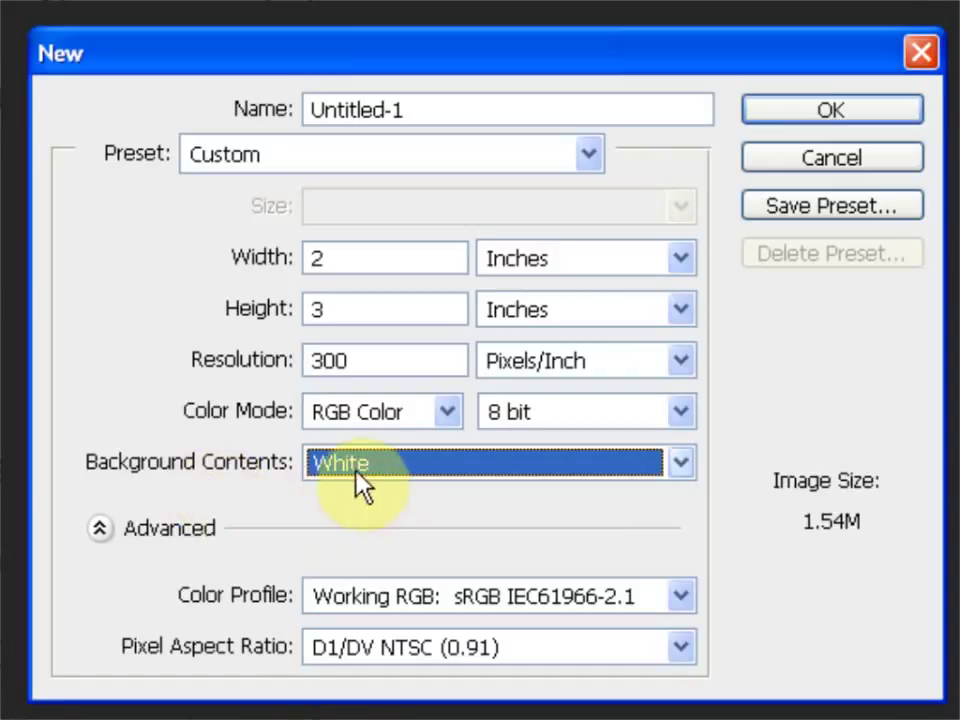
pyautogui.click(447, 468)
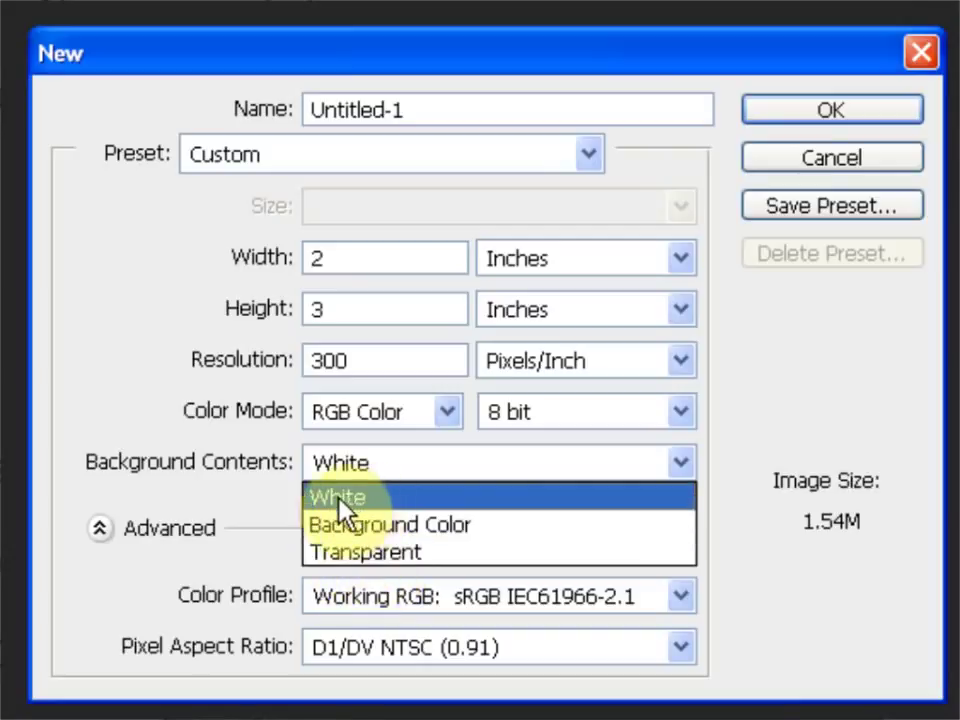
pyautogui.click(364, 500)
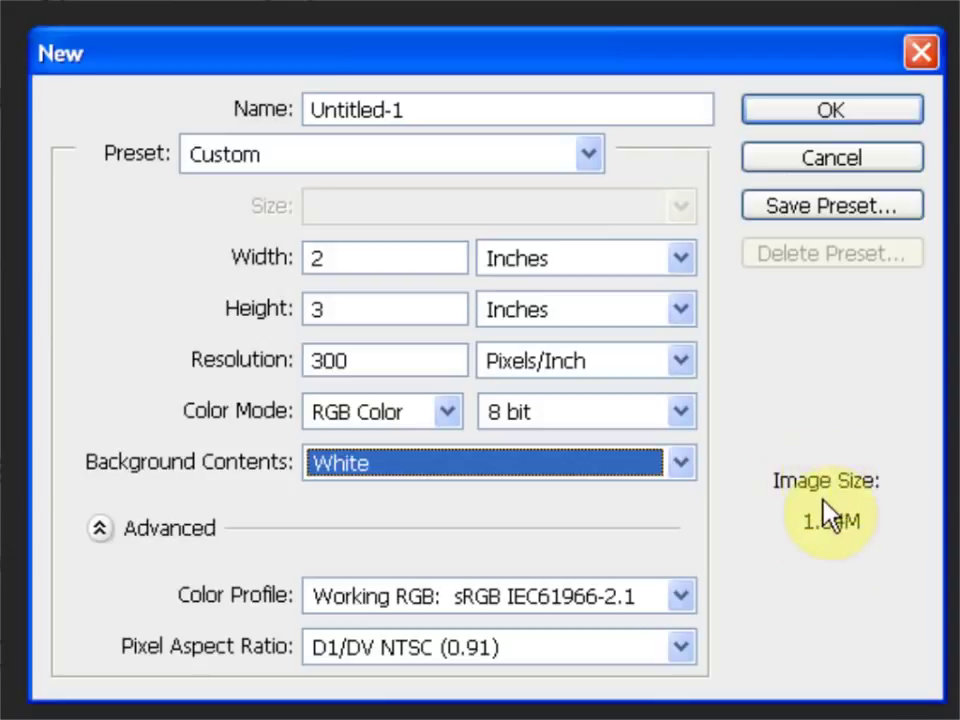
# Switch the new document's preset to Photo and choose the Landscape, 8 x 10 size.
pyautogui.click(588, 156)
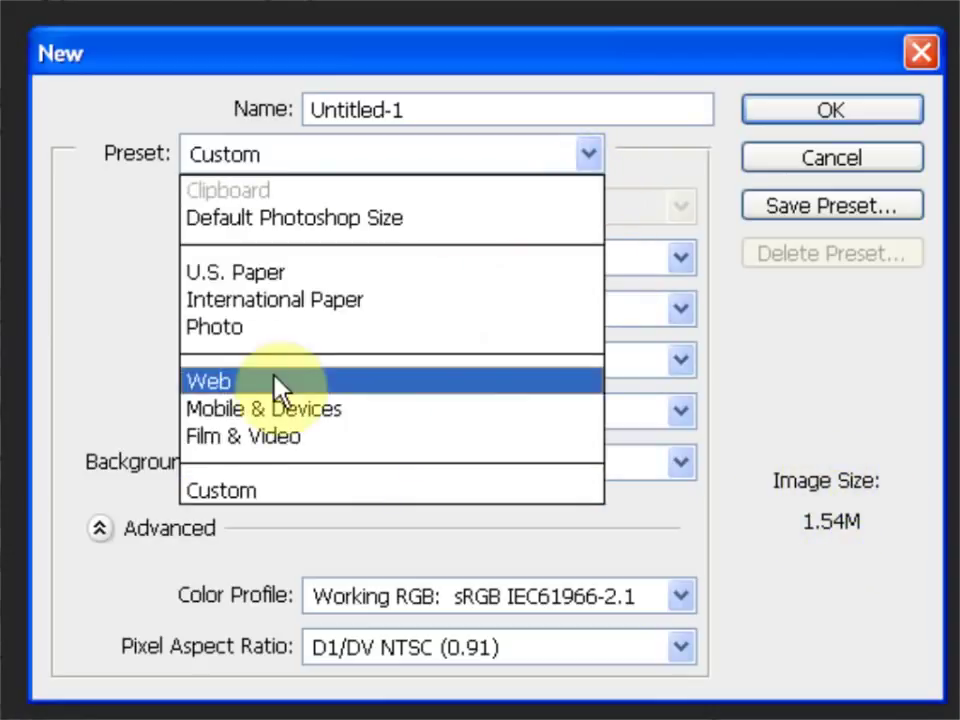
pyautogui.click(238, 340)
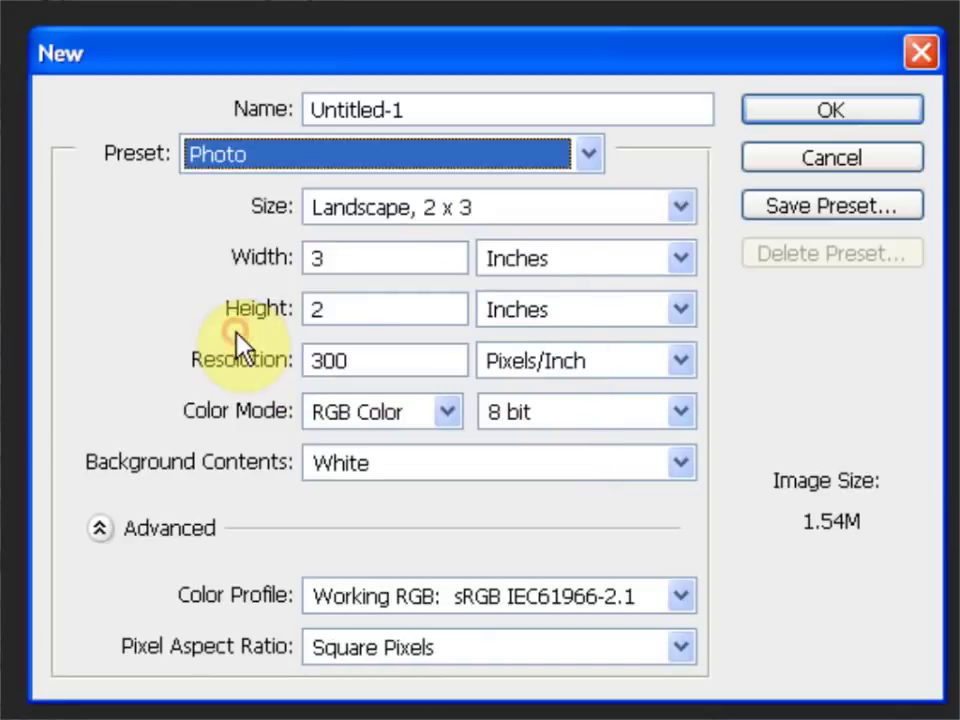
pyautogui.click(500, 210)
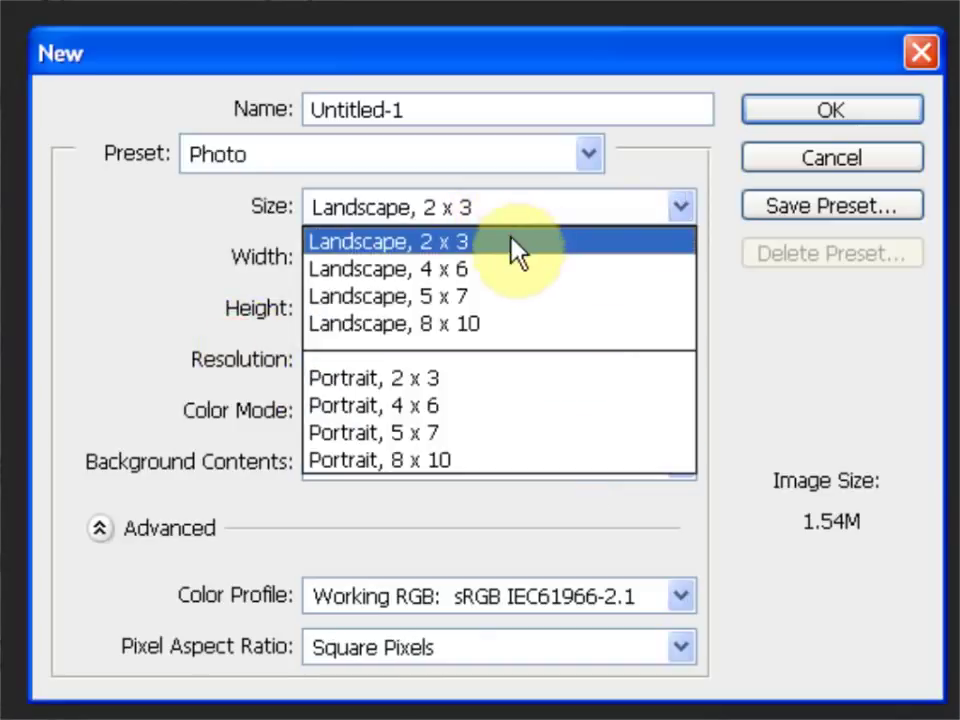
pyautogui.click(453, 324)
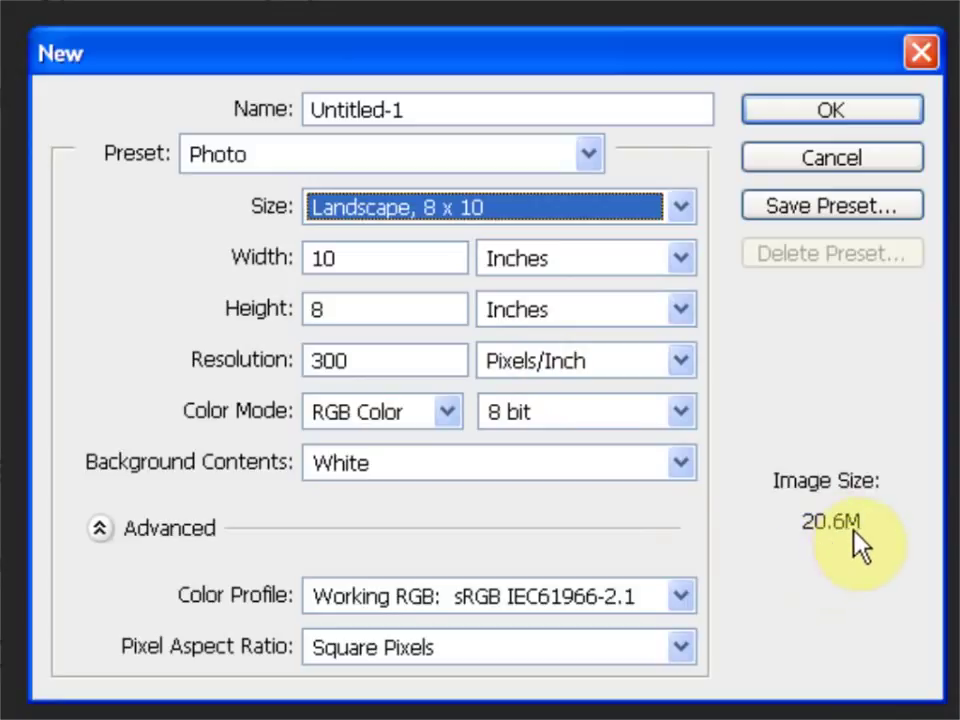
# Change the photo size to Portrait, 2 x 3 and create the document.
pyautogui.click(639, 207)
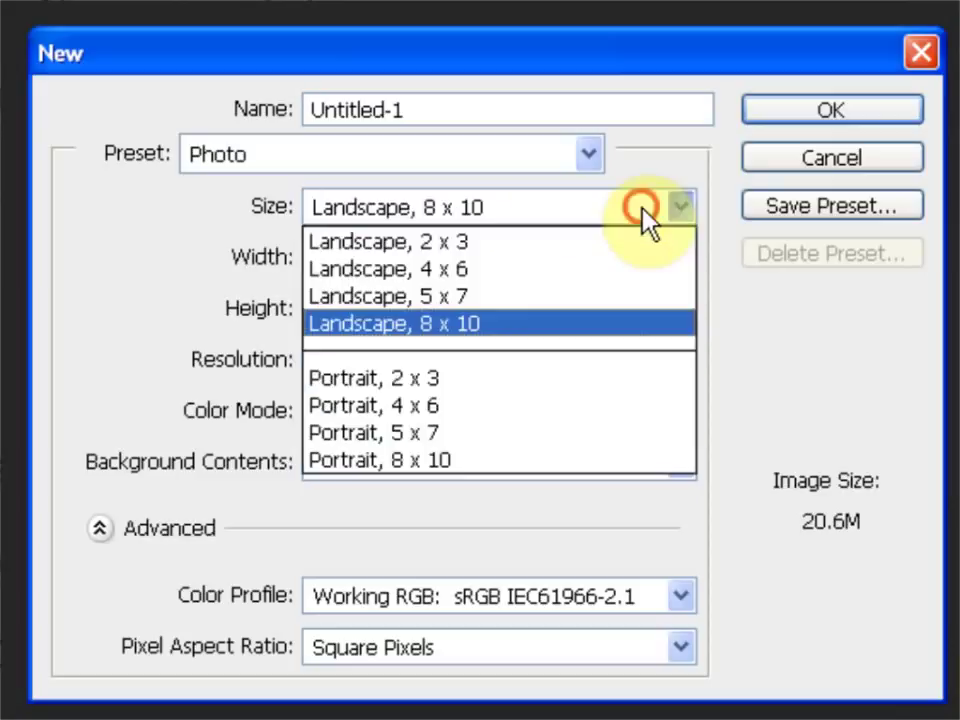
pyautogui.click(456, 380)
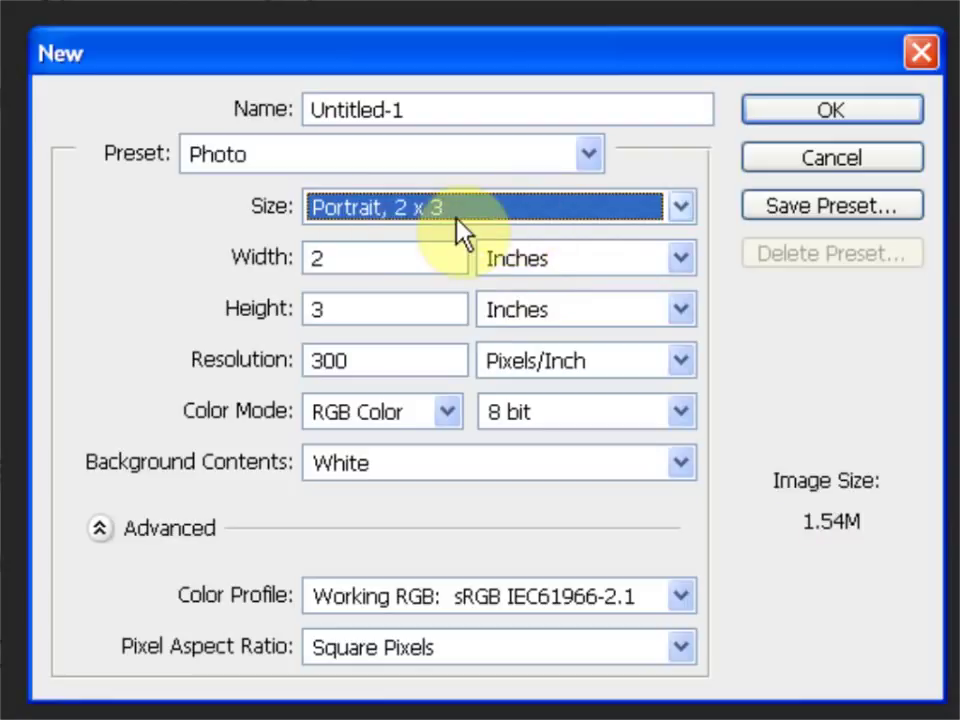
pyautogui.click(787, 115)
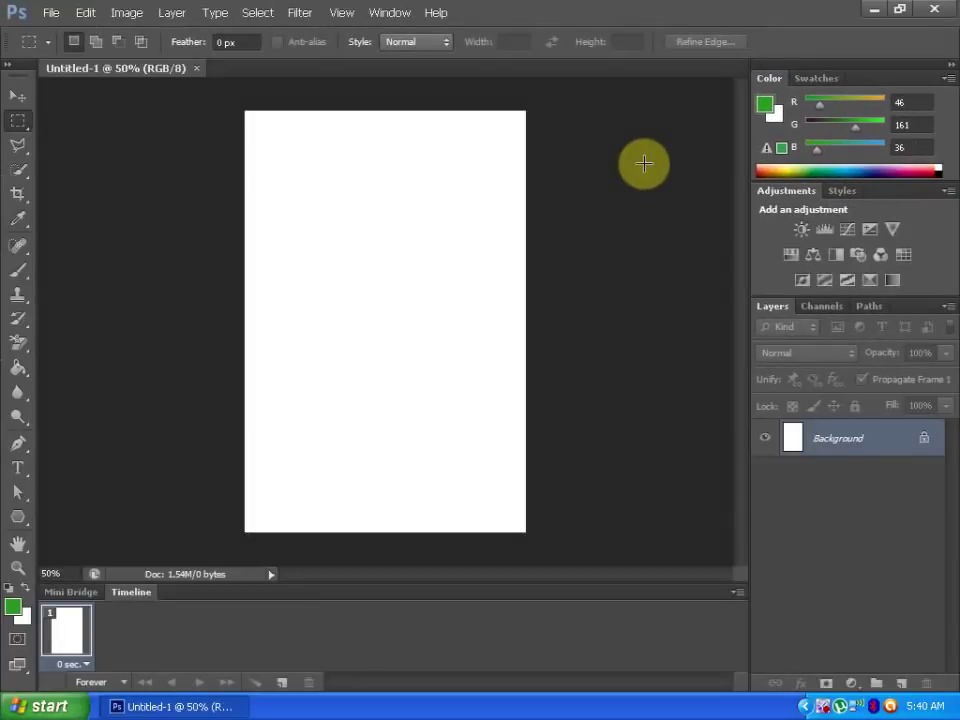